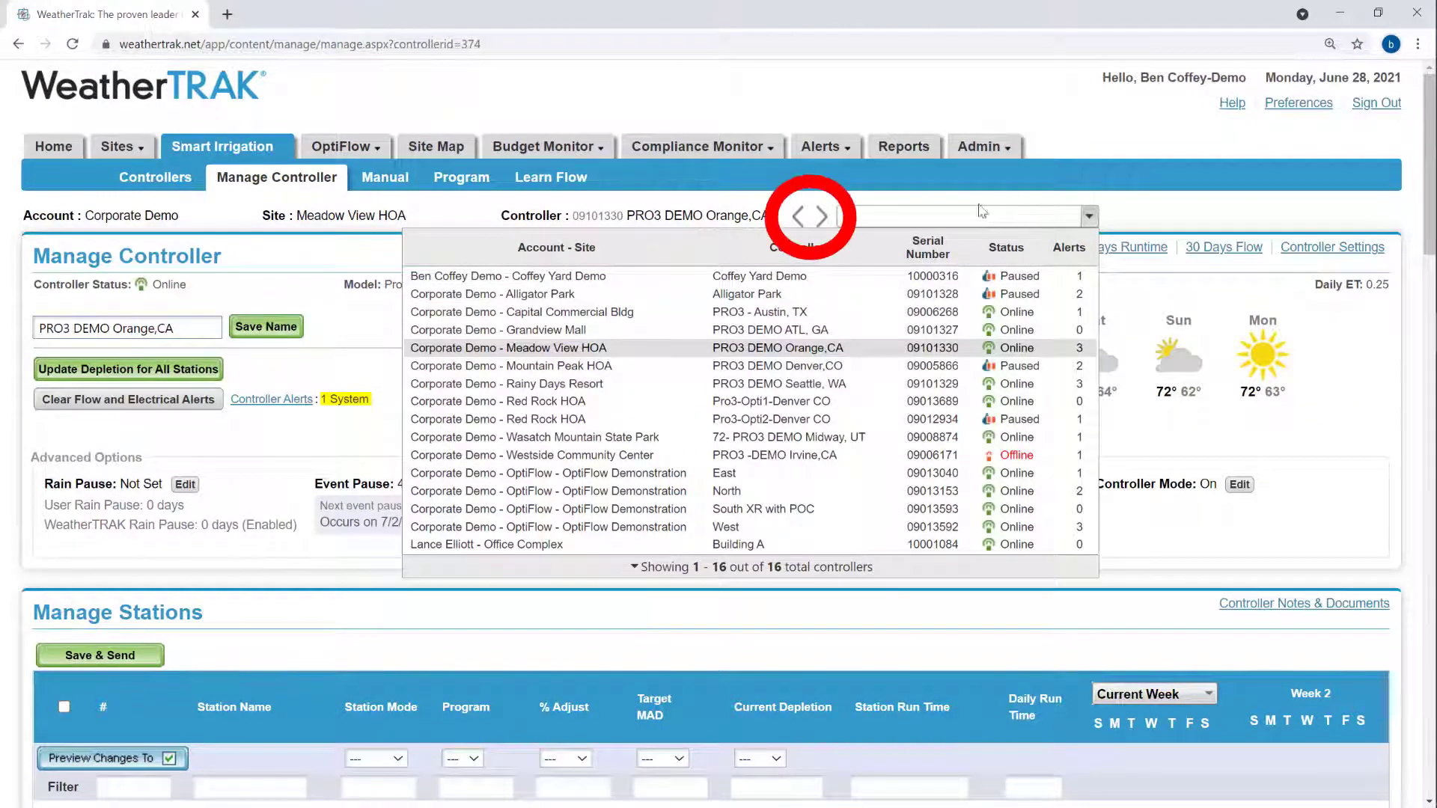
# Switch to the next controller, return to the Meadow View HOA controller, and check its Daily ET value.
pyautogui.click(822, 221)
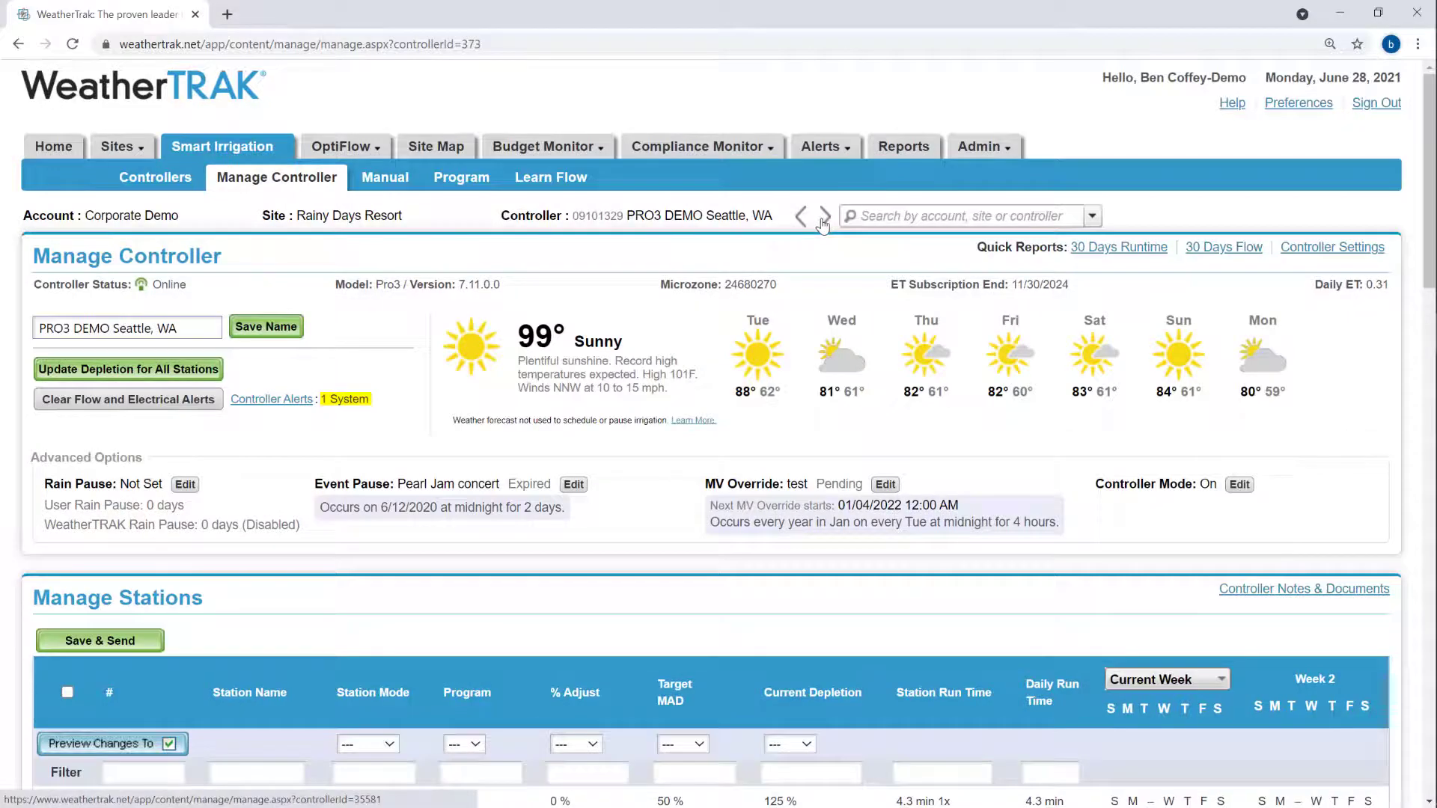
pyautogui.click(801, 218)
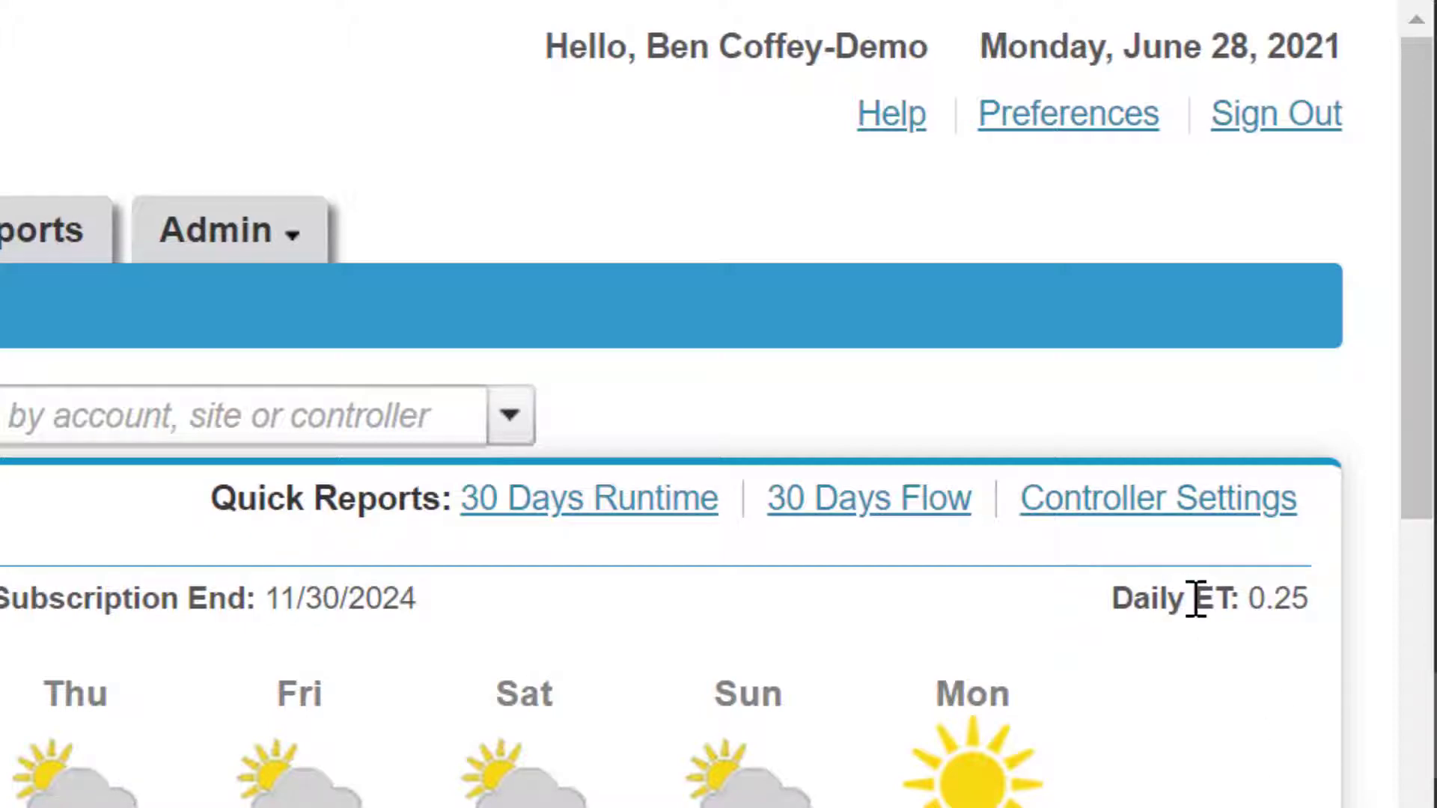
pyautogui.moveTo(1289, 603)
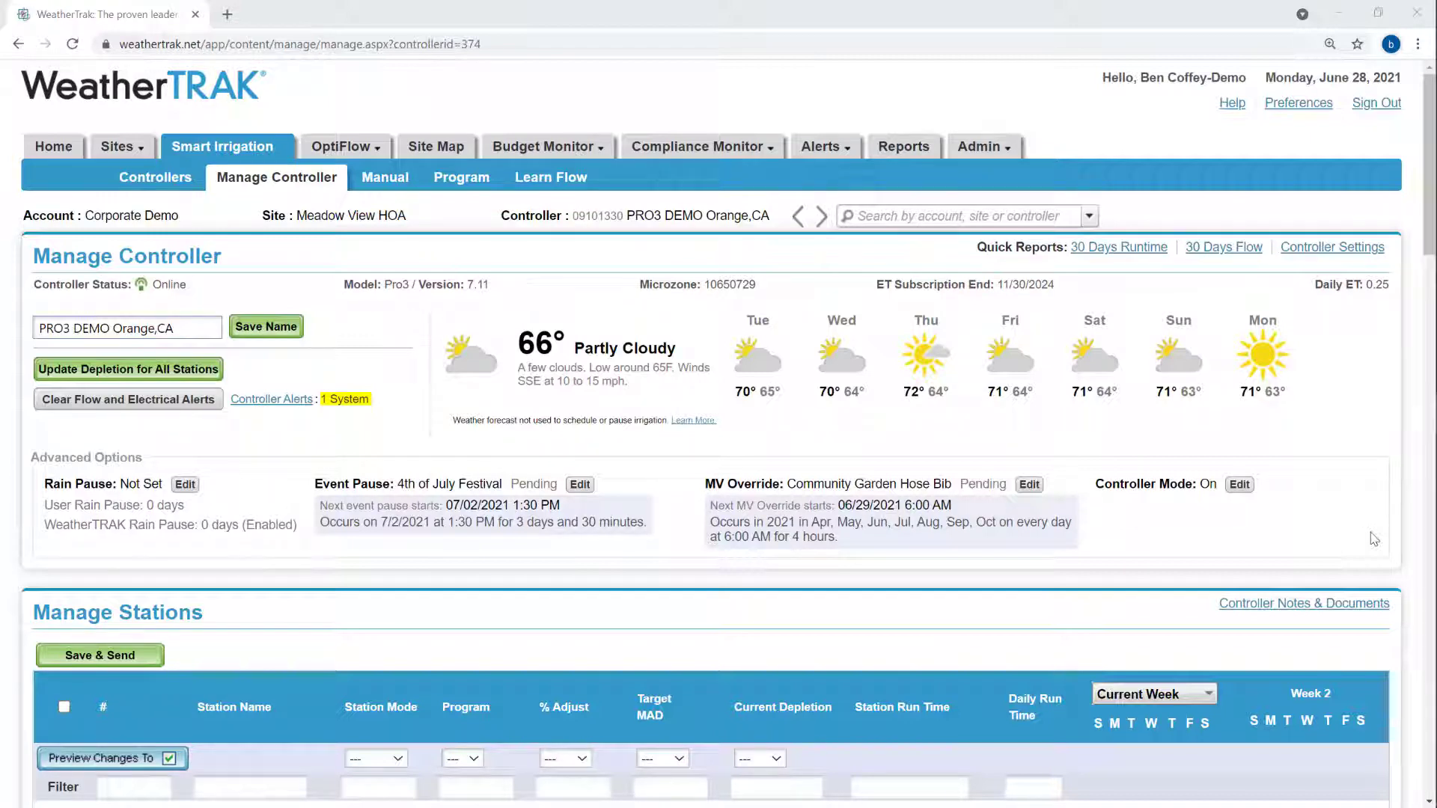
# View the station details of station 1, Garden by the entrance, including its Auto Mode and User Mode settings.
pyautogui.scroll(-5, 1373, 539)
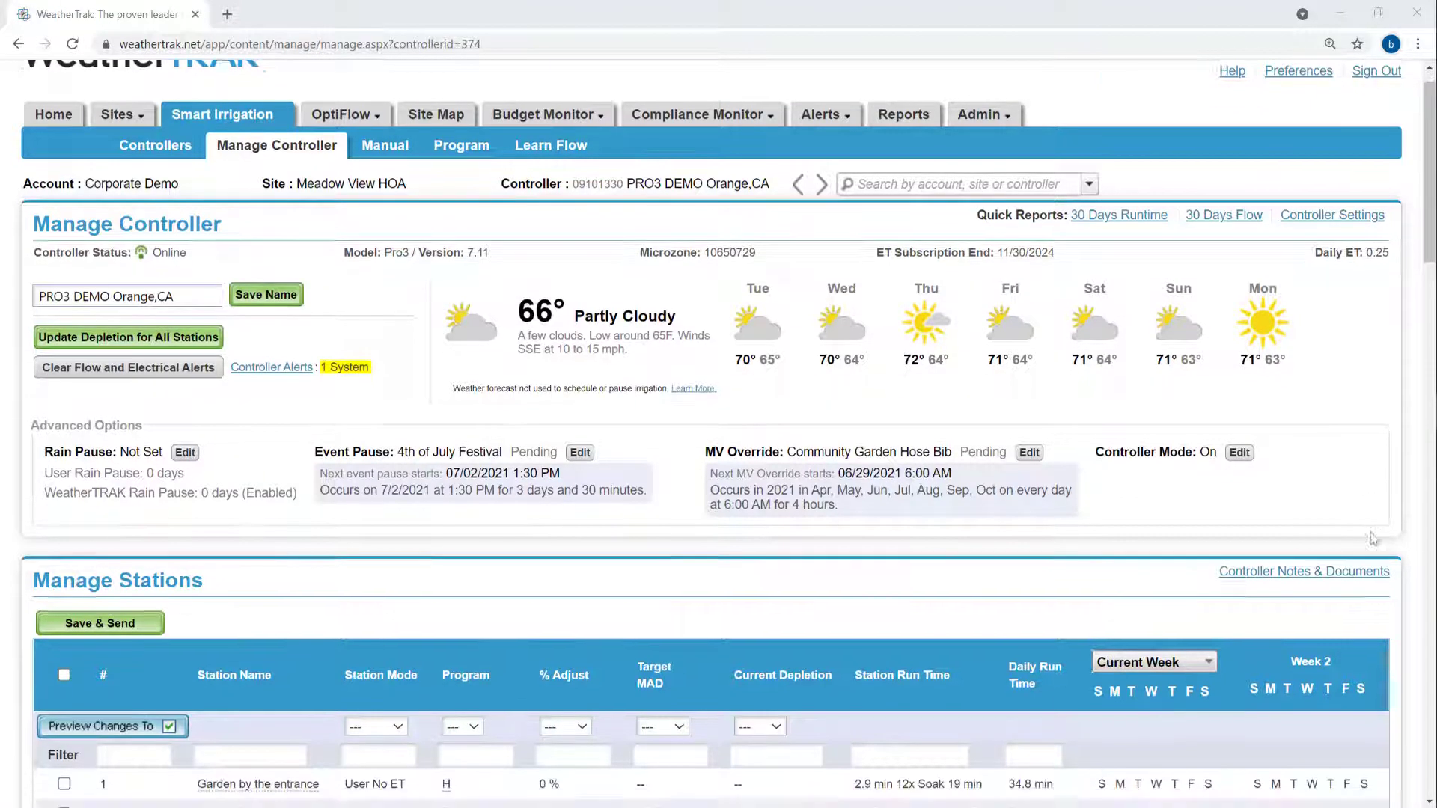
pyautogui.scroll(-2, 1374, 539)
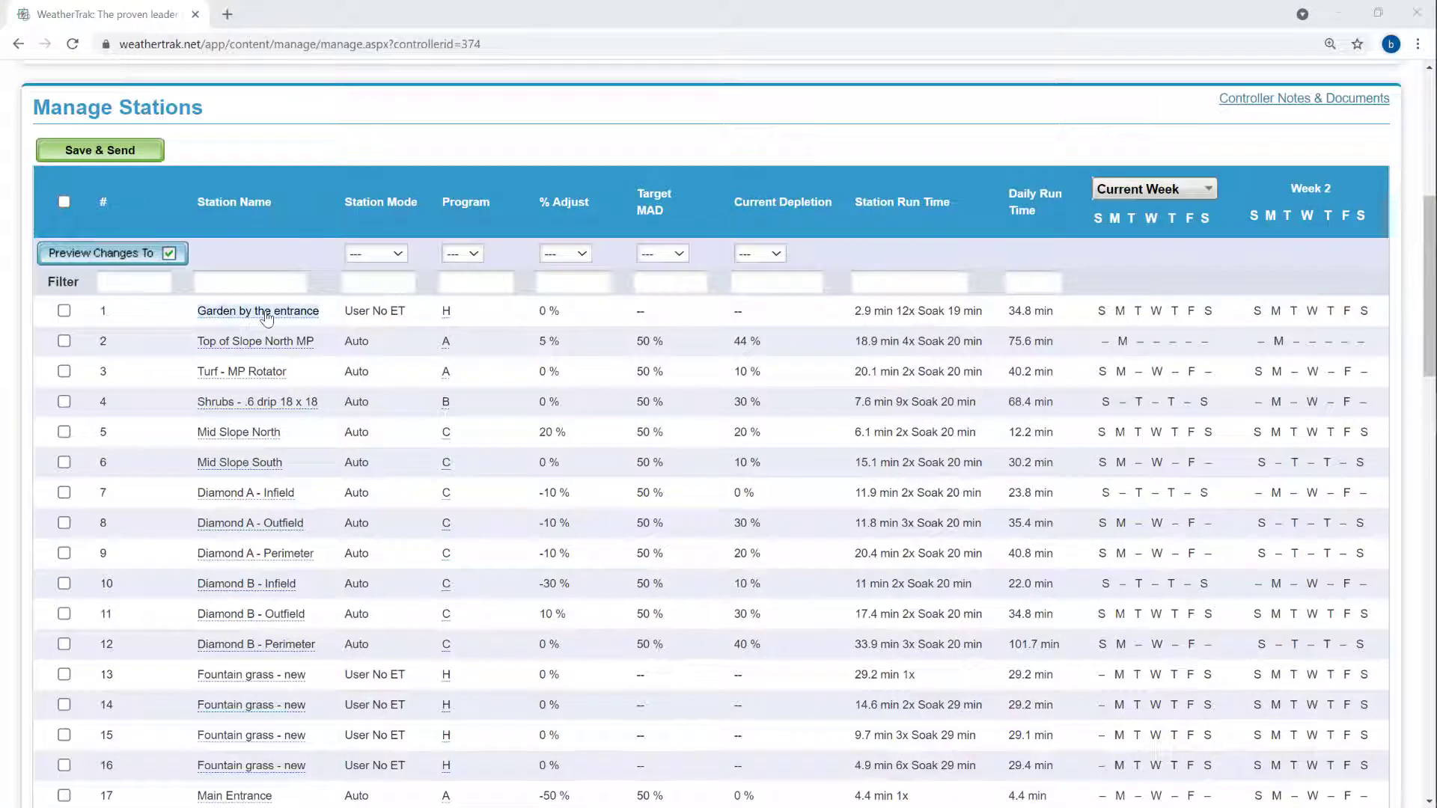
pyautogui.click(267, 313)
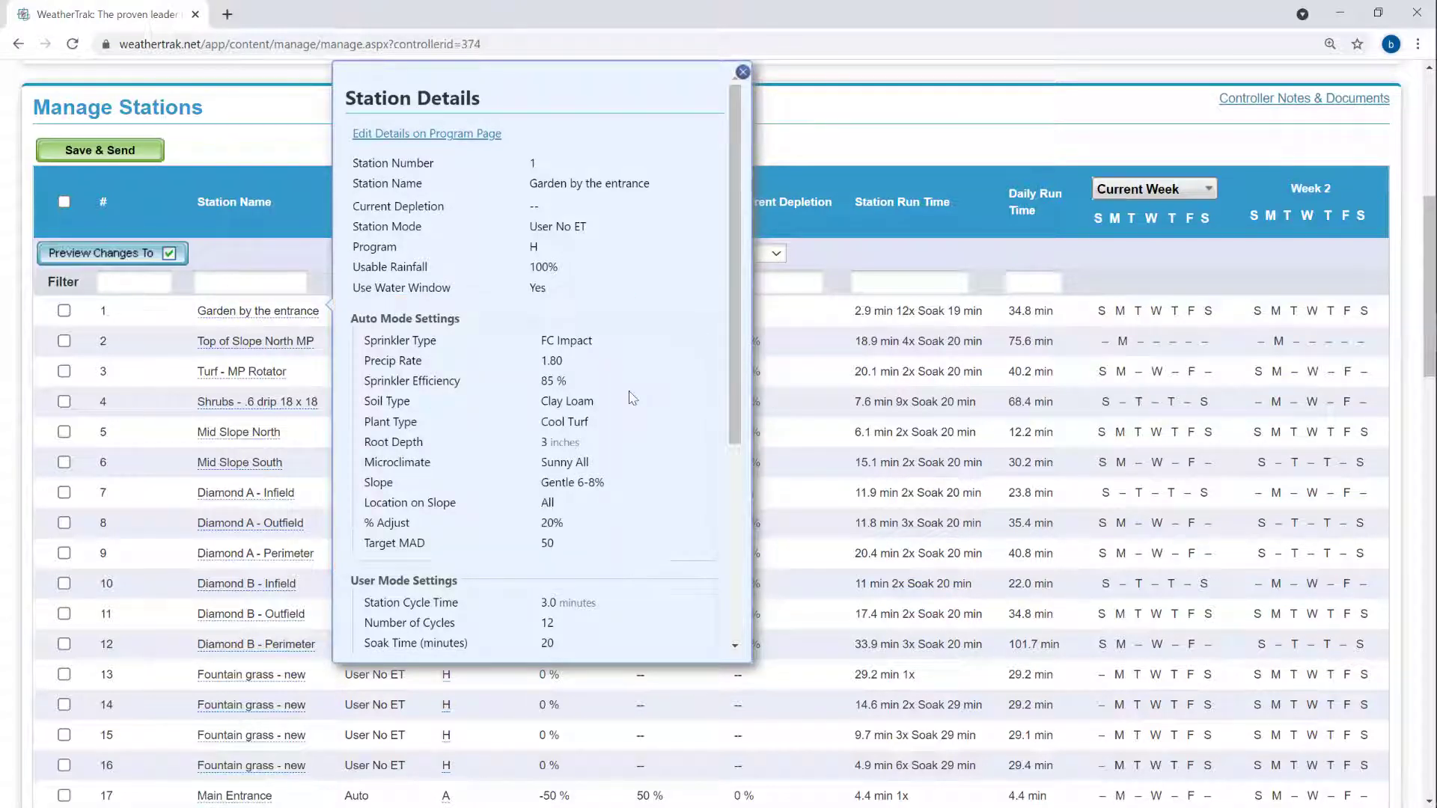
pyautogui.scroll(-1, 634, 399)
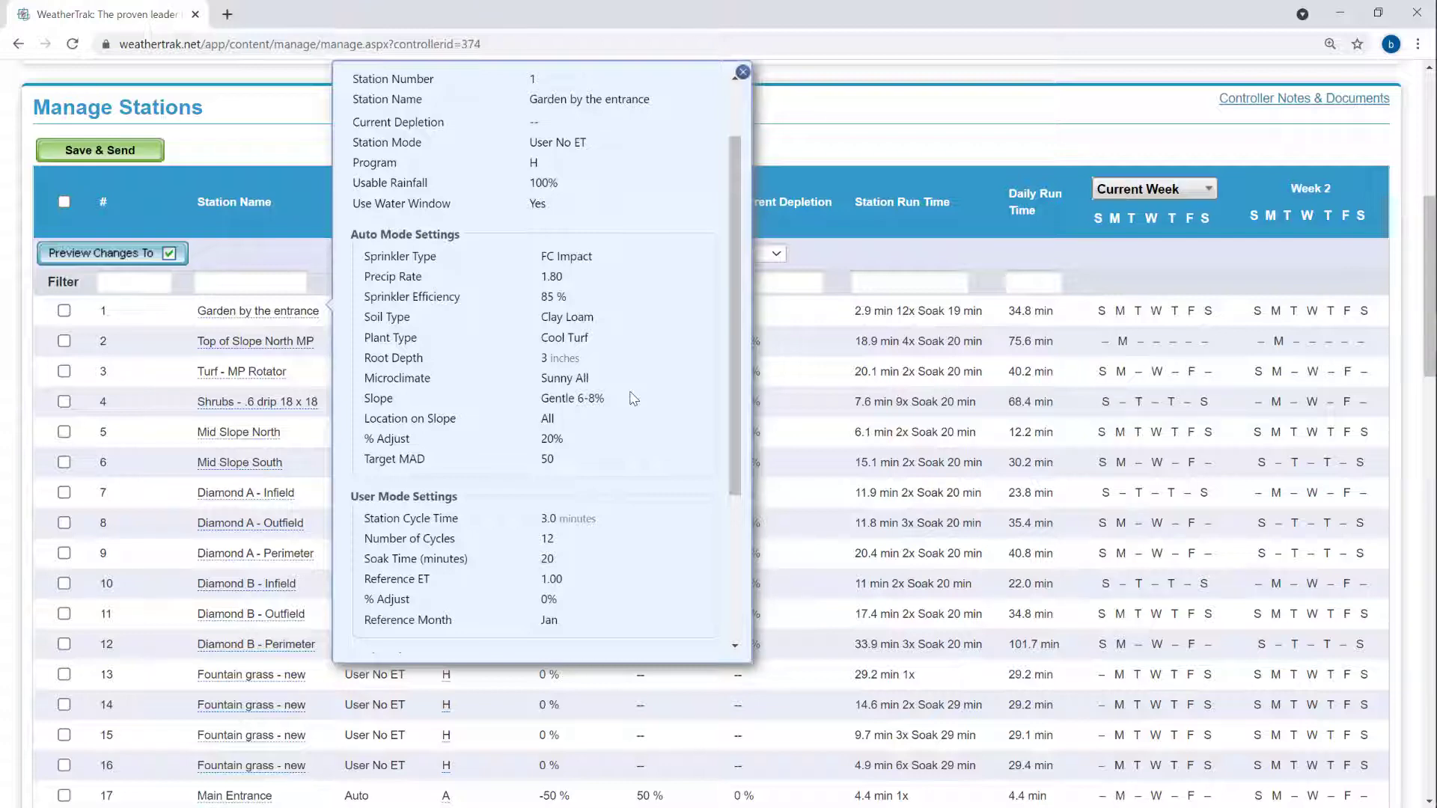
pyautogui.scroll(-3, 634, 399)
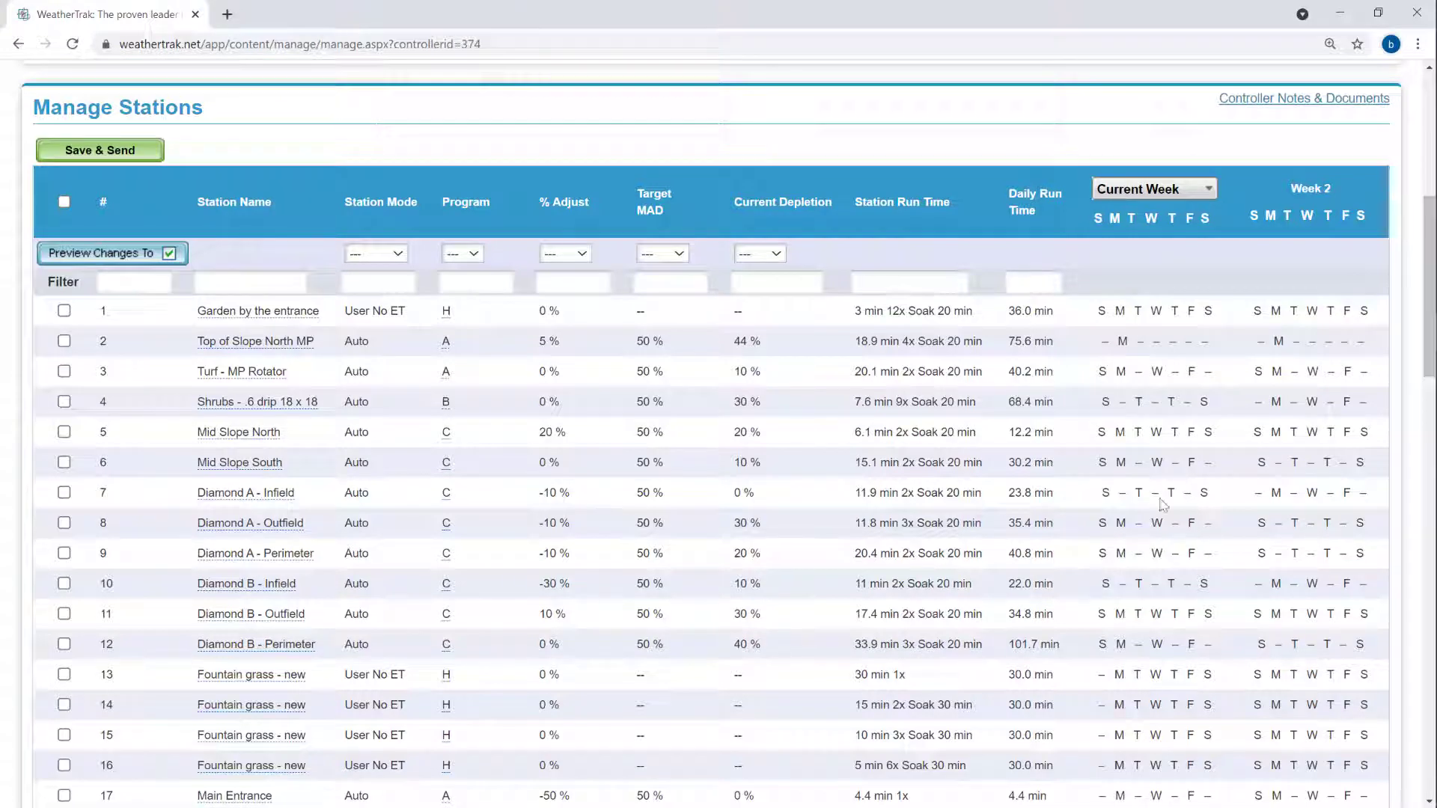
# Sort the station list by Station Mode in ascending and descending order, and return it to station number order.
pyautogui.click(381, 208)
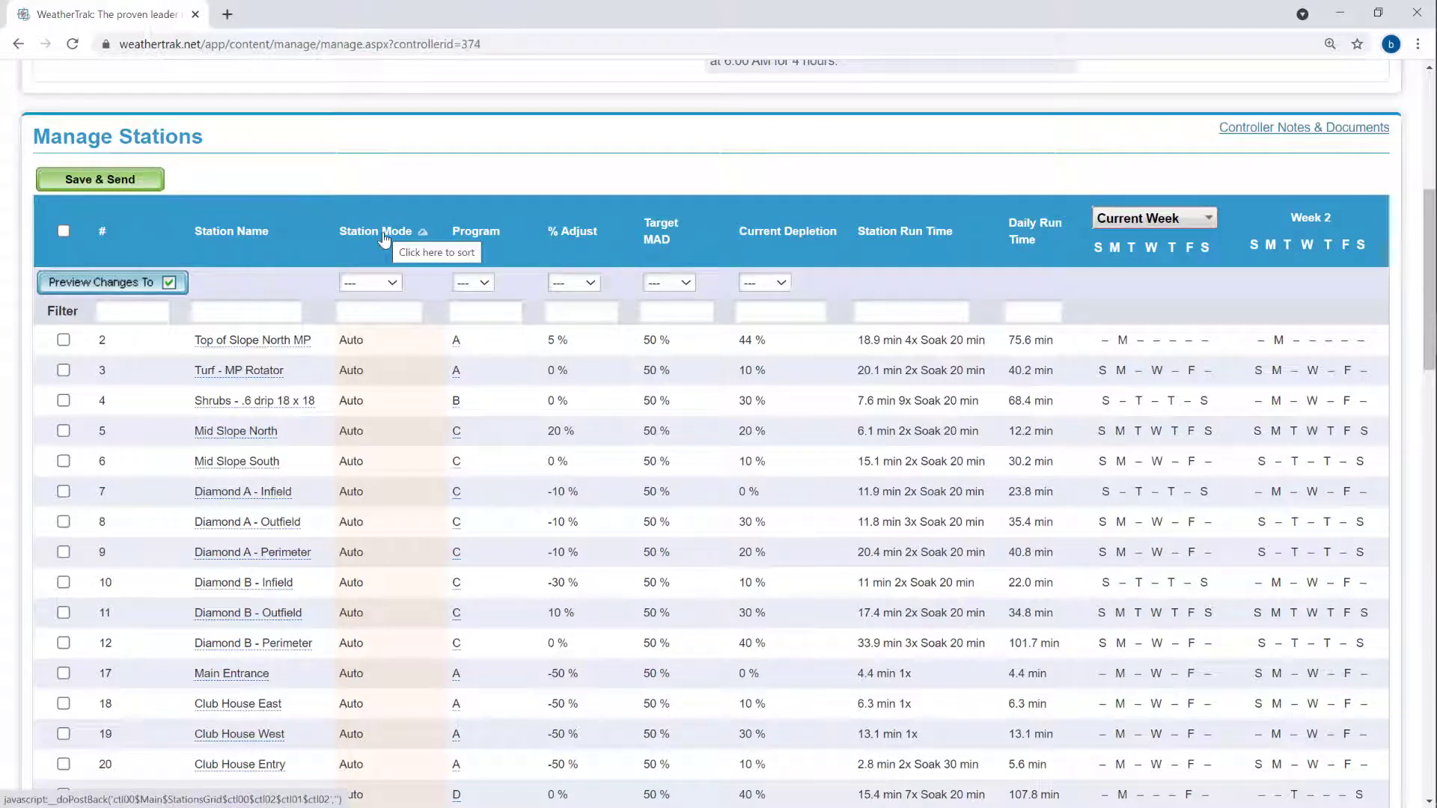
pyautogui.click(384, 236)
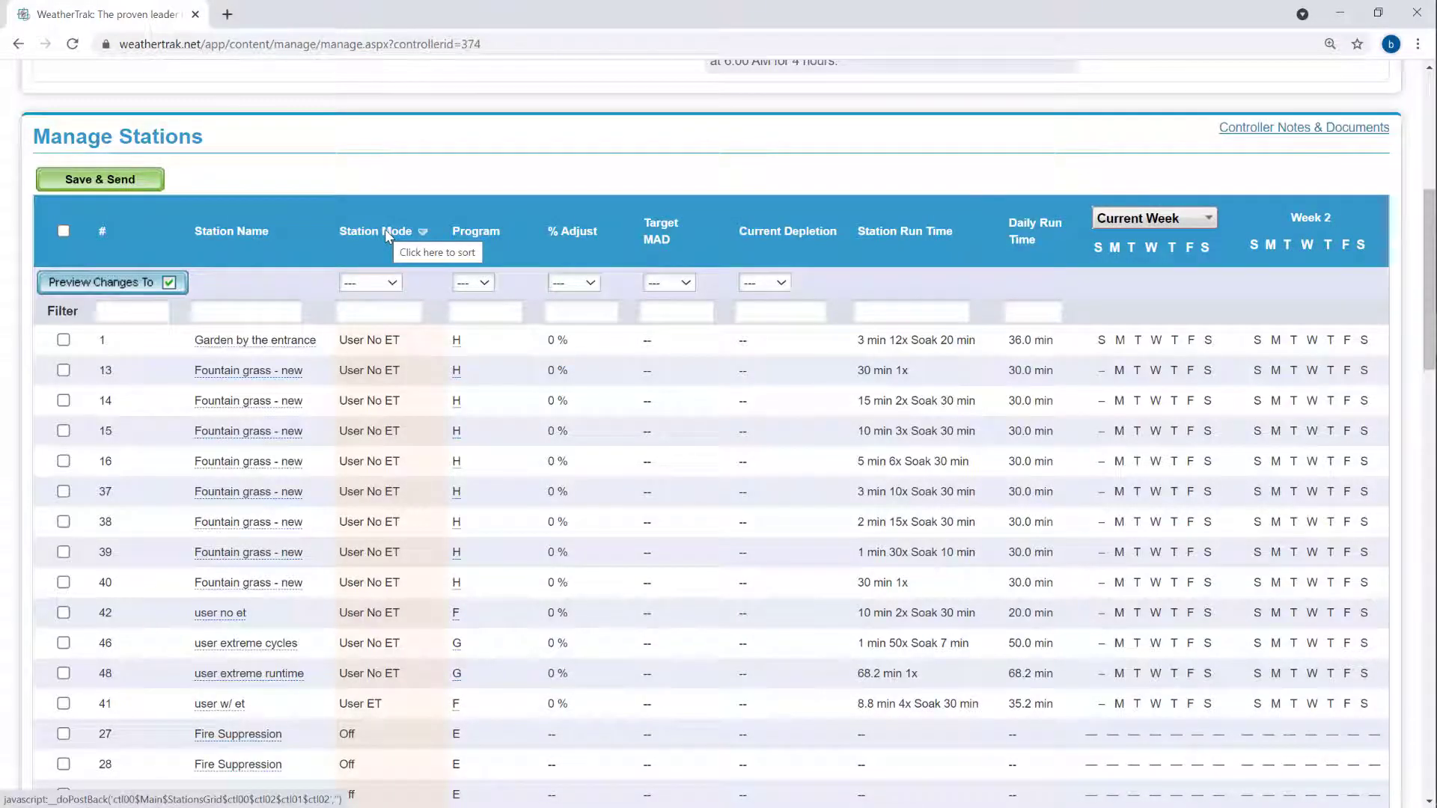
pyautogui.click(103, 234)
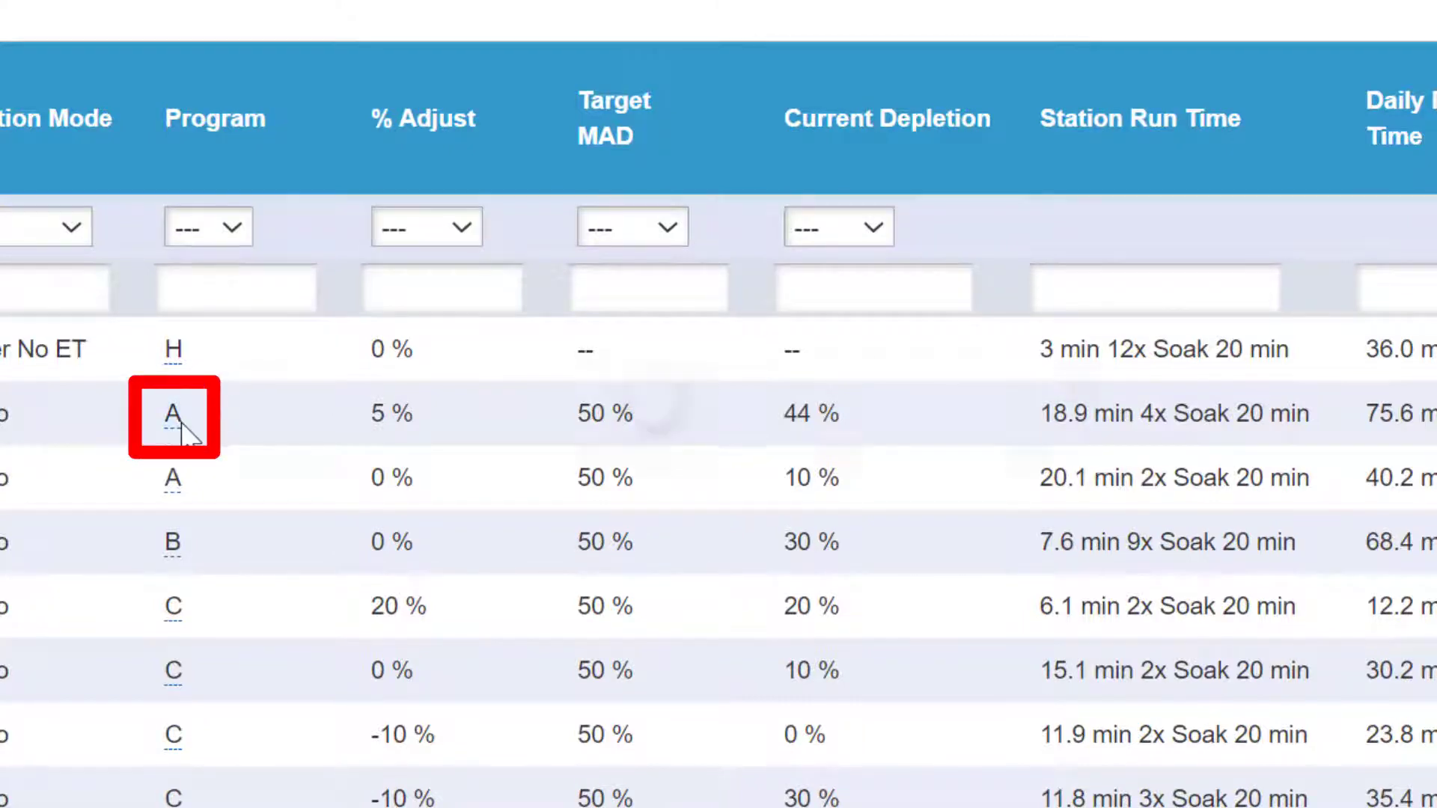
# View the program details for program A of station 2 and program B of station 4.
pyautogui.click(179, 433)
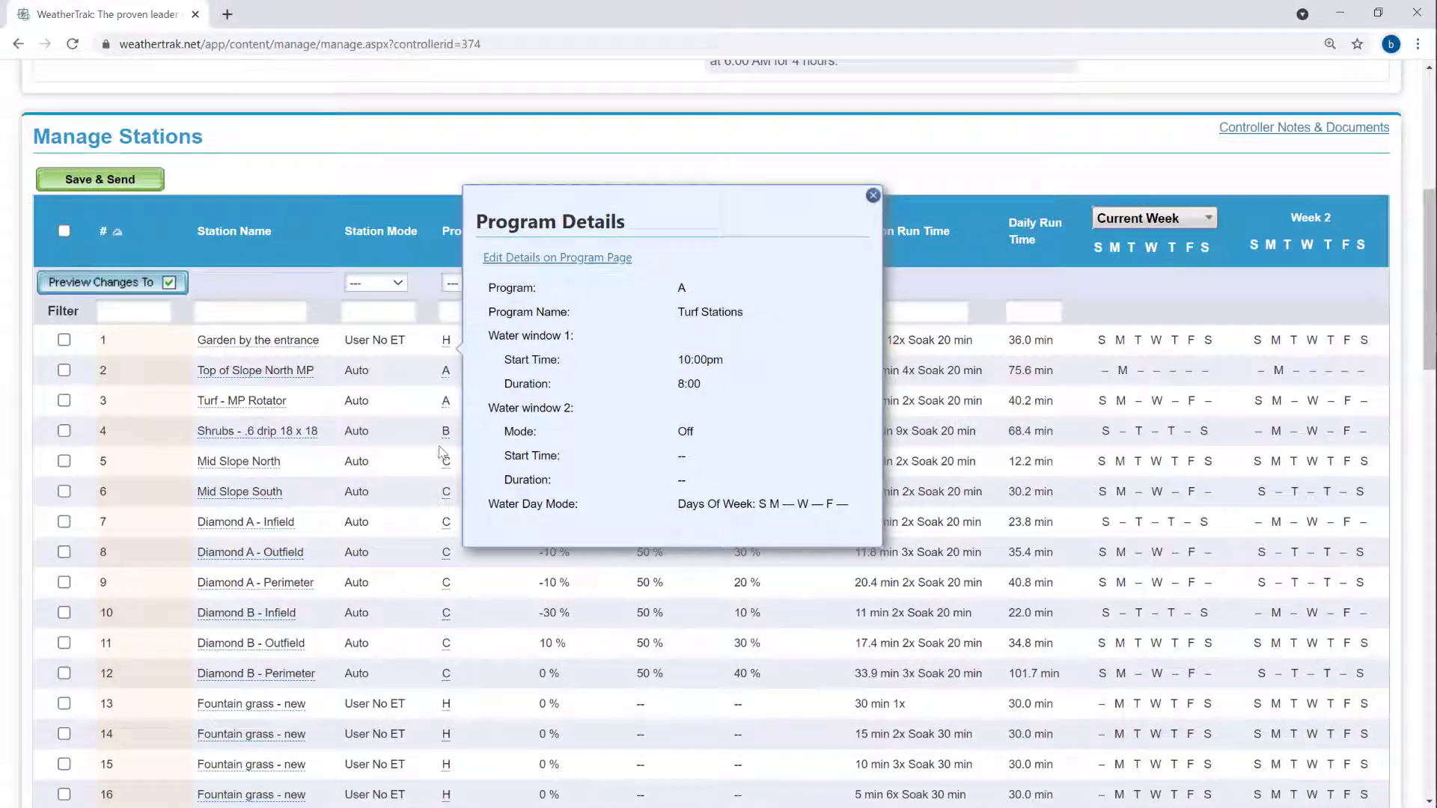
pyautogui.click(446, 432)
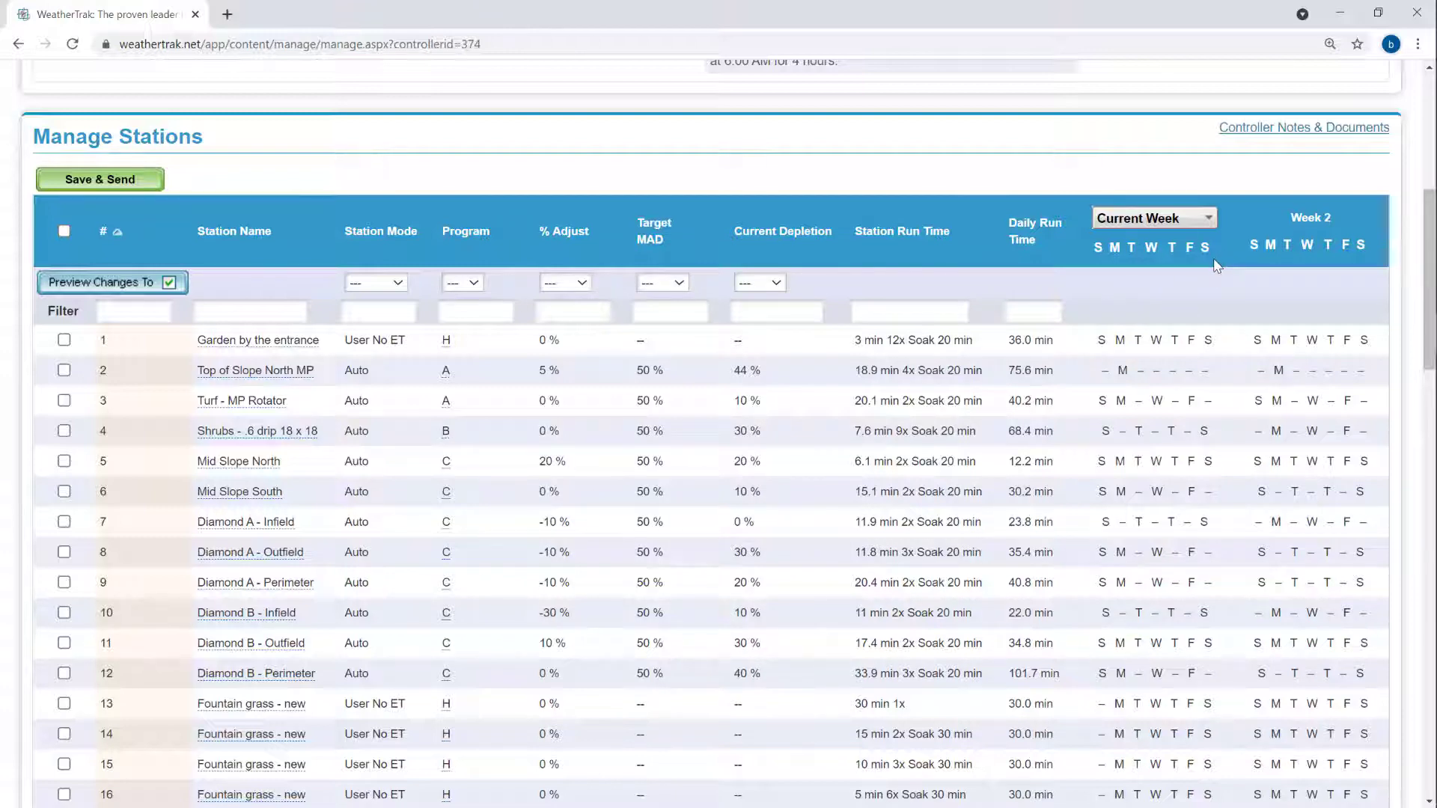
# Set the % Adjust of station 3, Turf - MP Rotator, to +10%, preview the change, and save and send it to the controller.
pyautogui.click(64, 402)
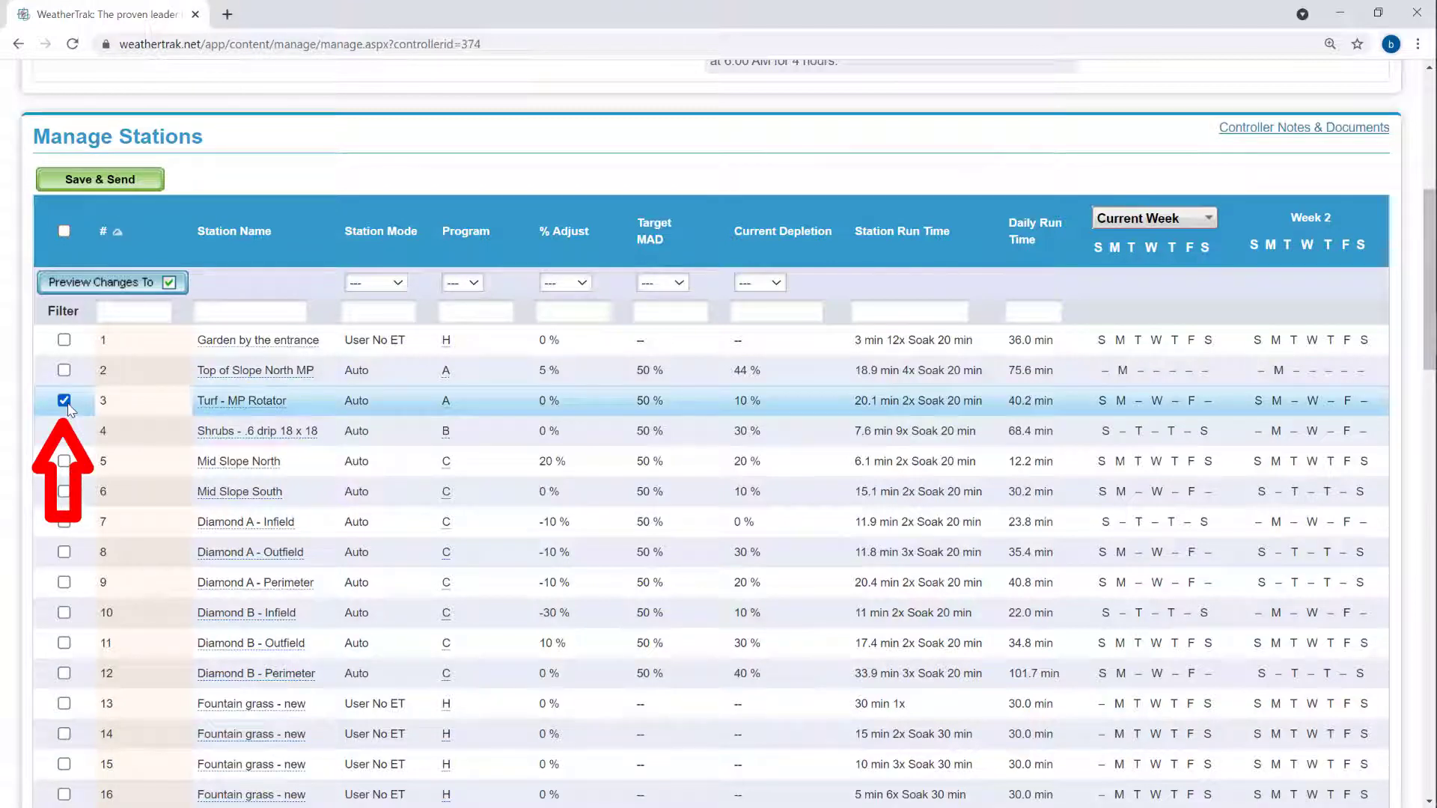
pyautogui.click(587, 285)
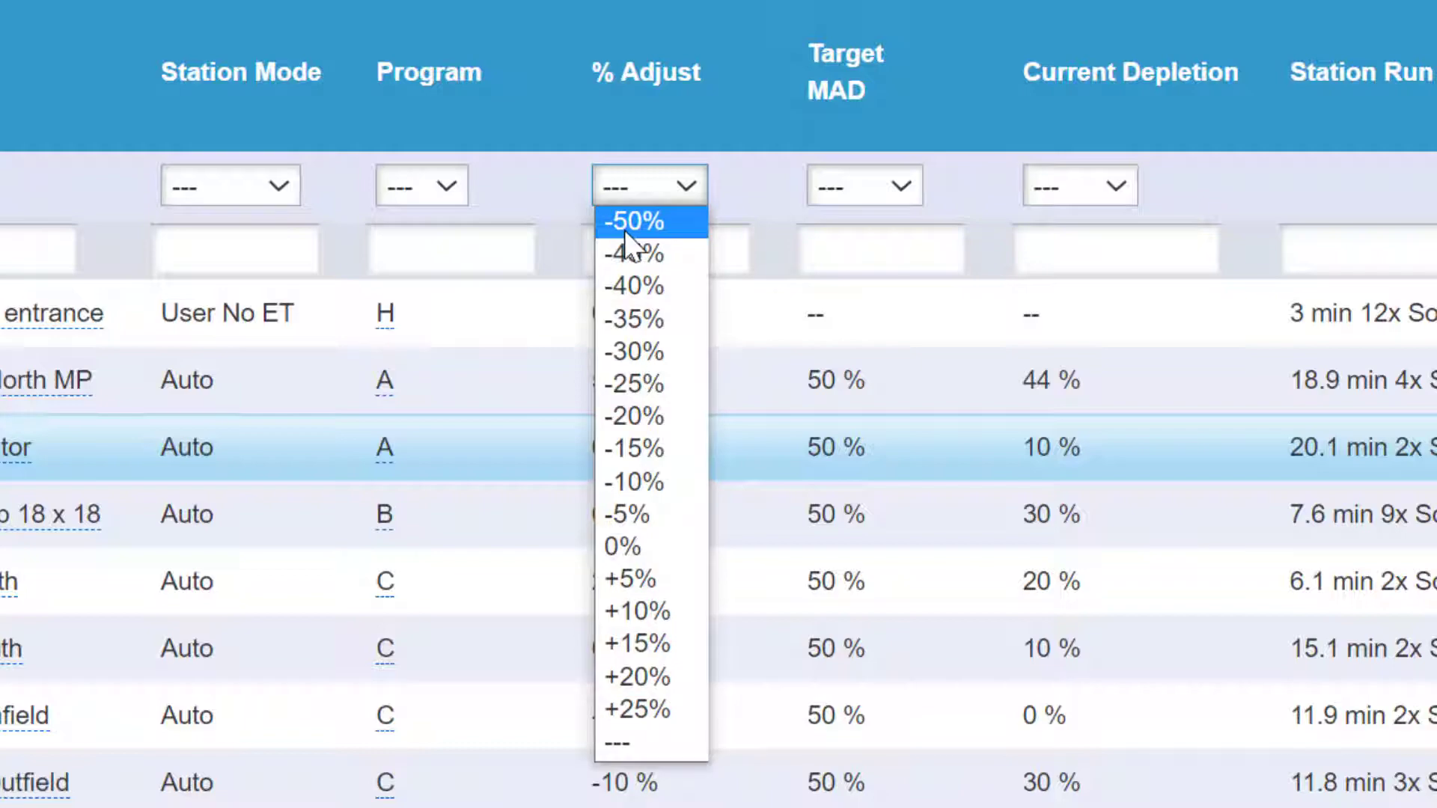
pyautogui.click(623, 613)
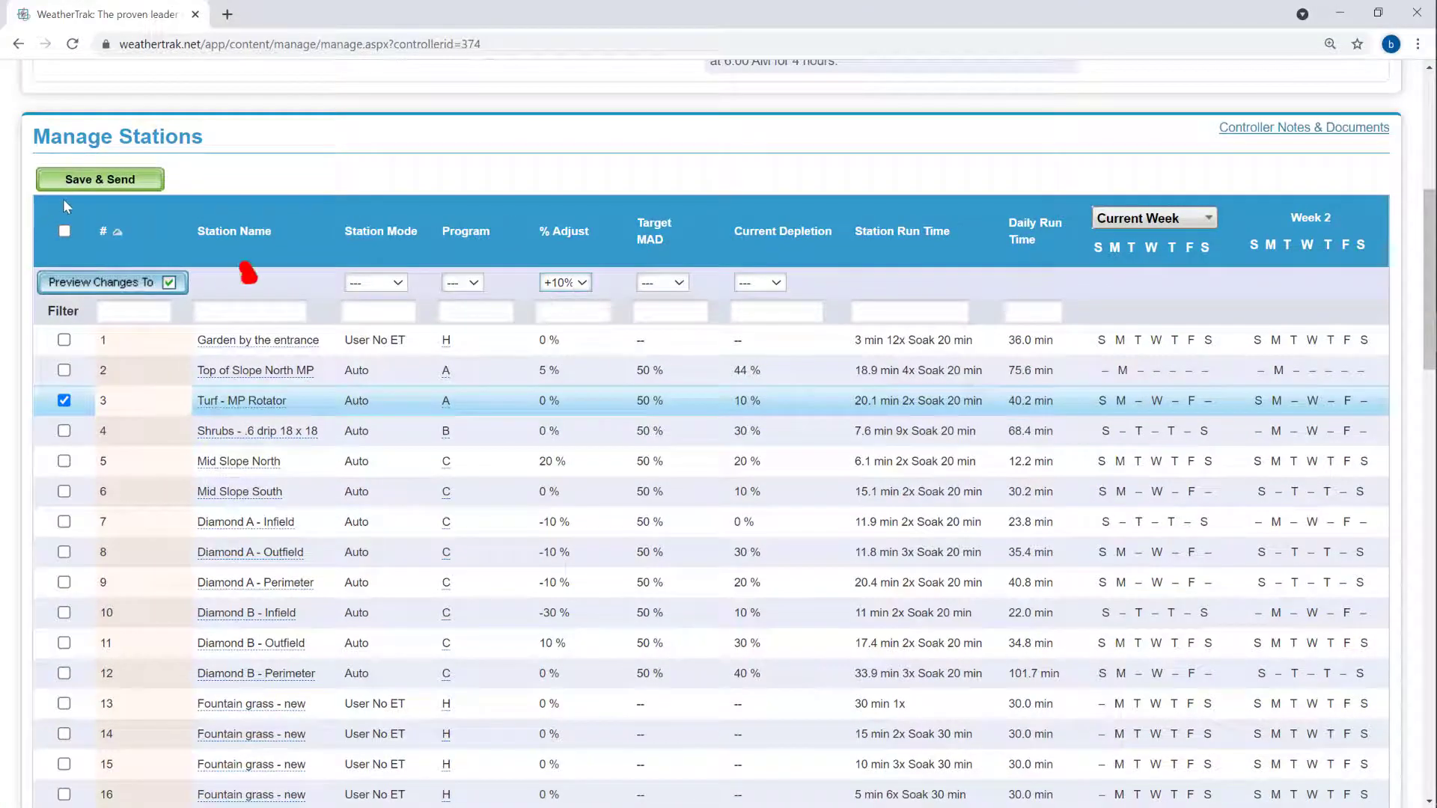
pyautogui.click(70, 281)
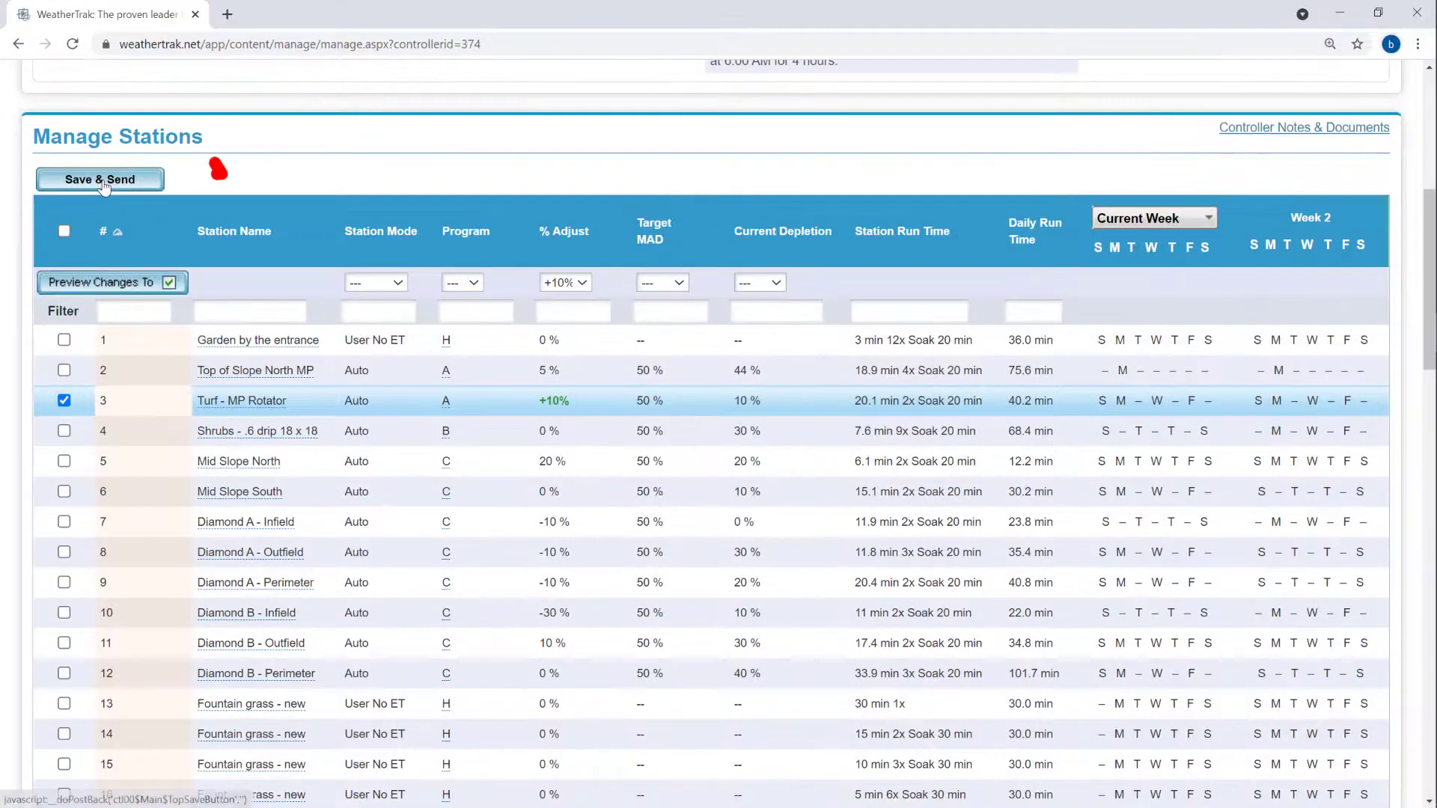
pyautogui.click(103, 183)
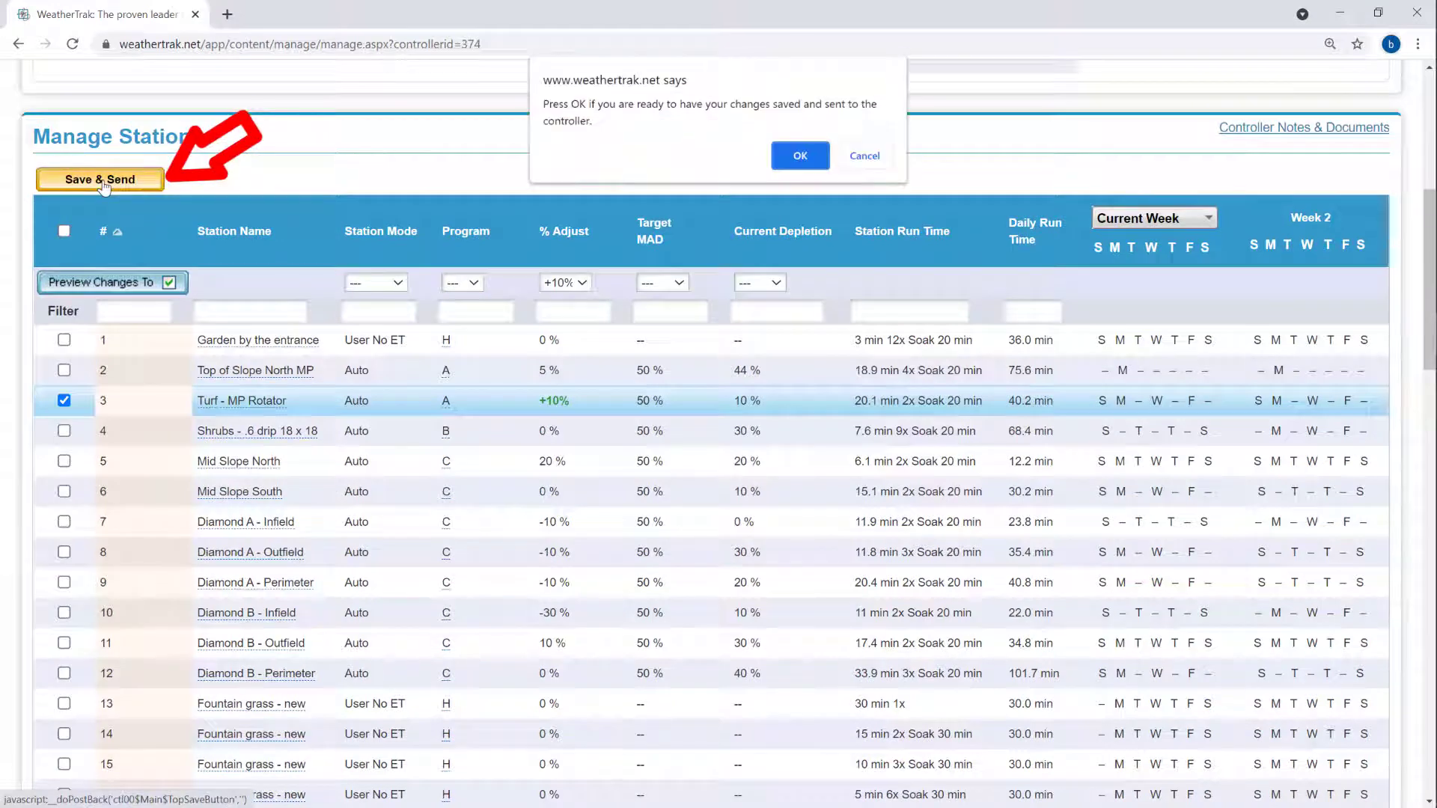
pyautogui.click(782, 156)
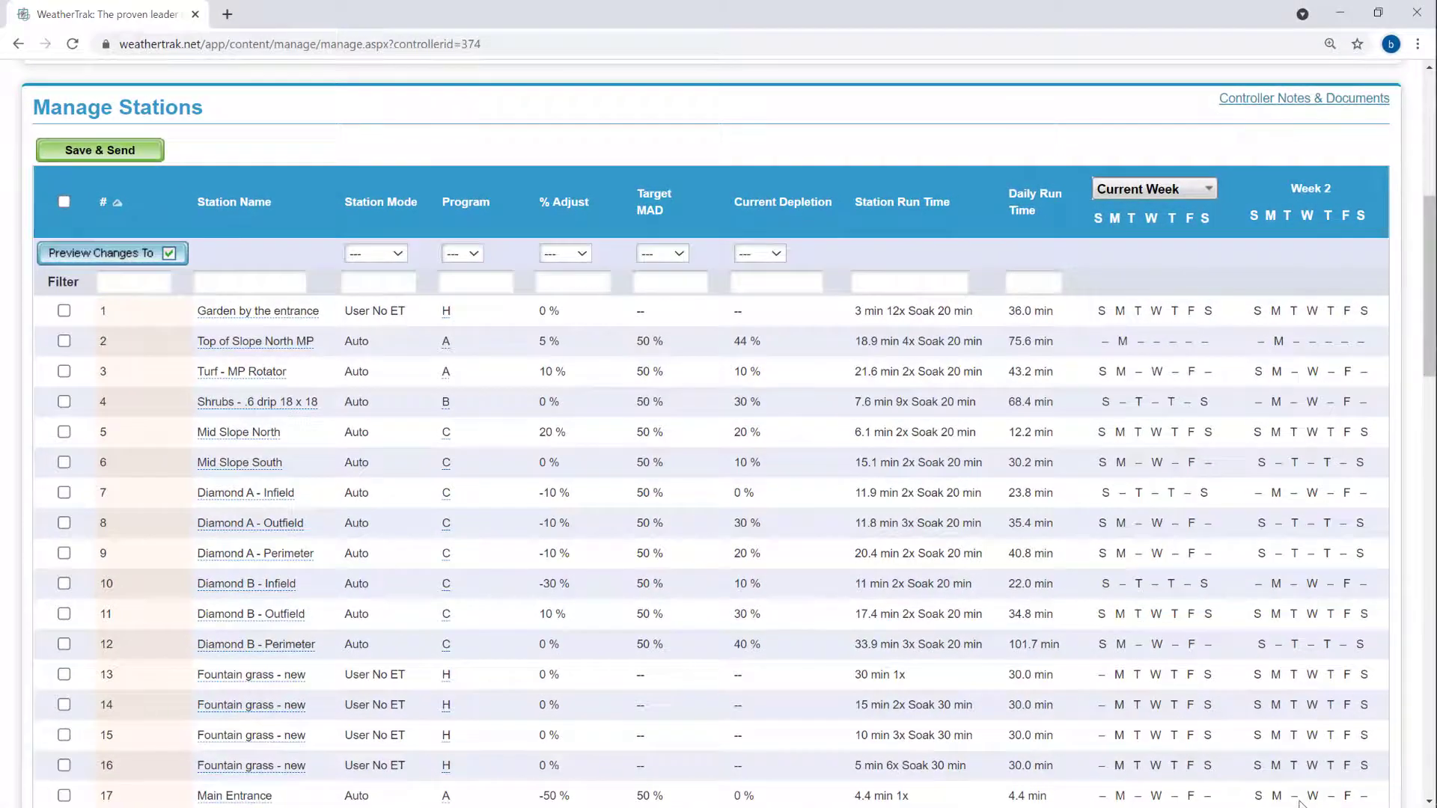
# Set the Current Depletion of station 4, Shrubs - .6 drip 18 x 18, to 50%, preview the change, and save and send it.
pyautogui.click(56, 404)
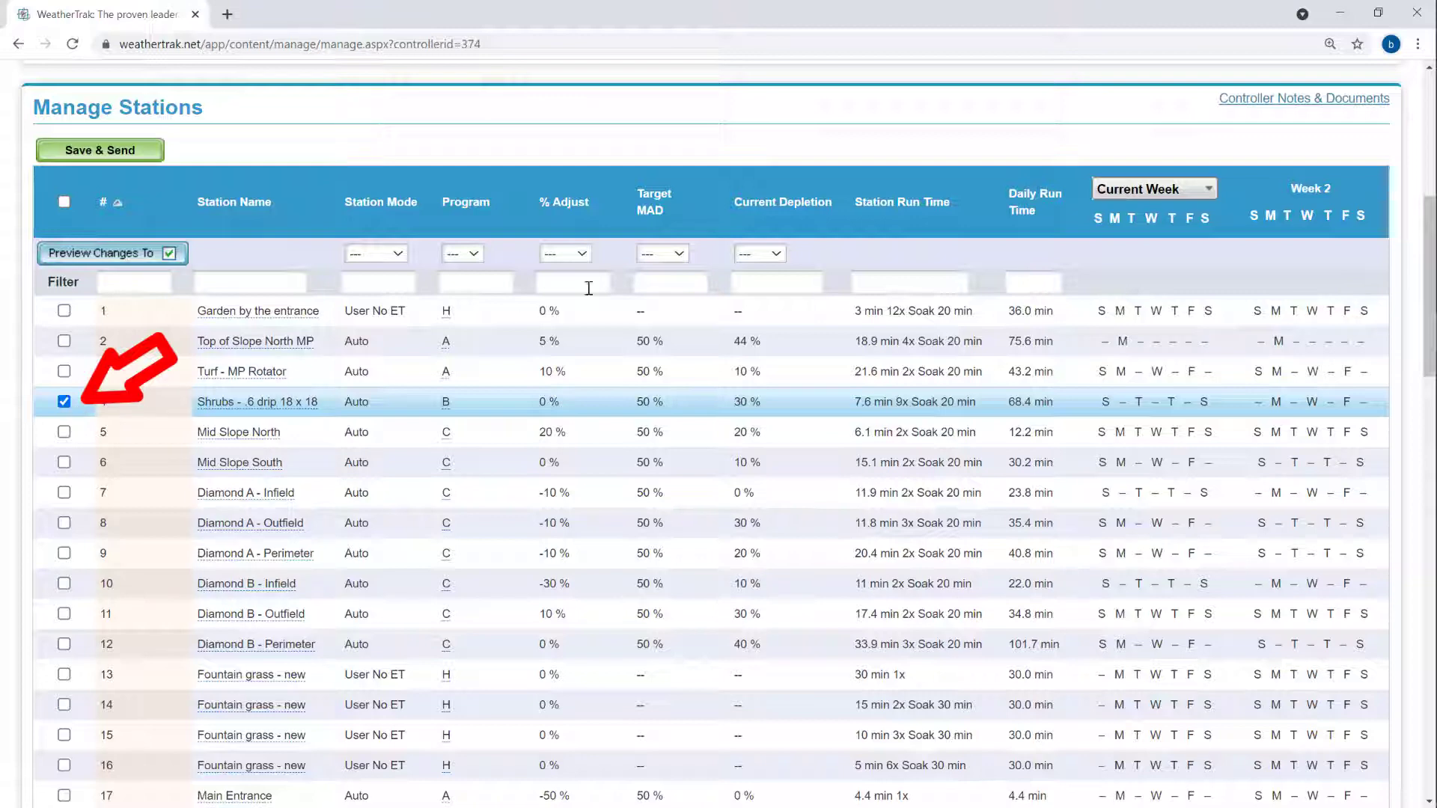
pyautogui.click(778, 255)
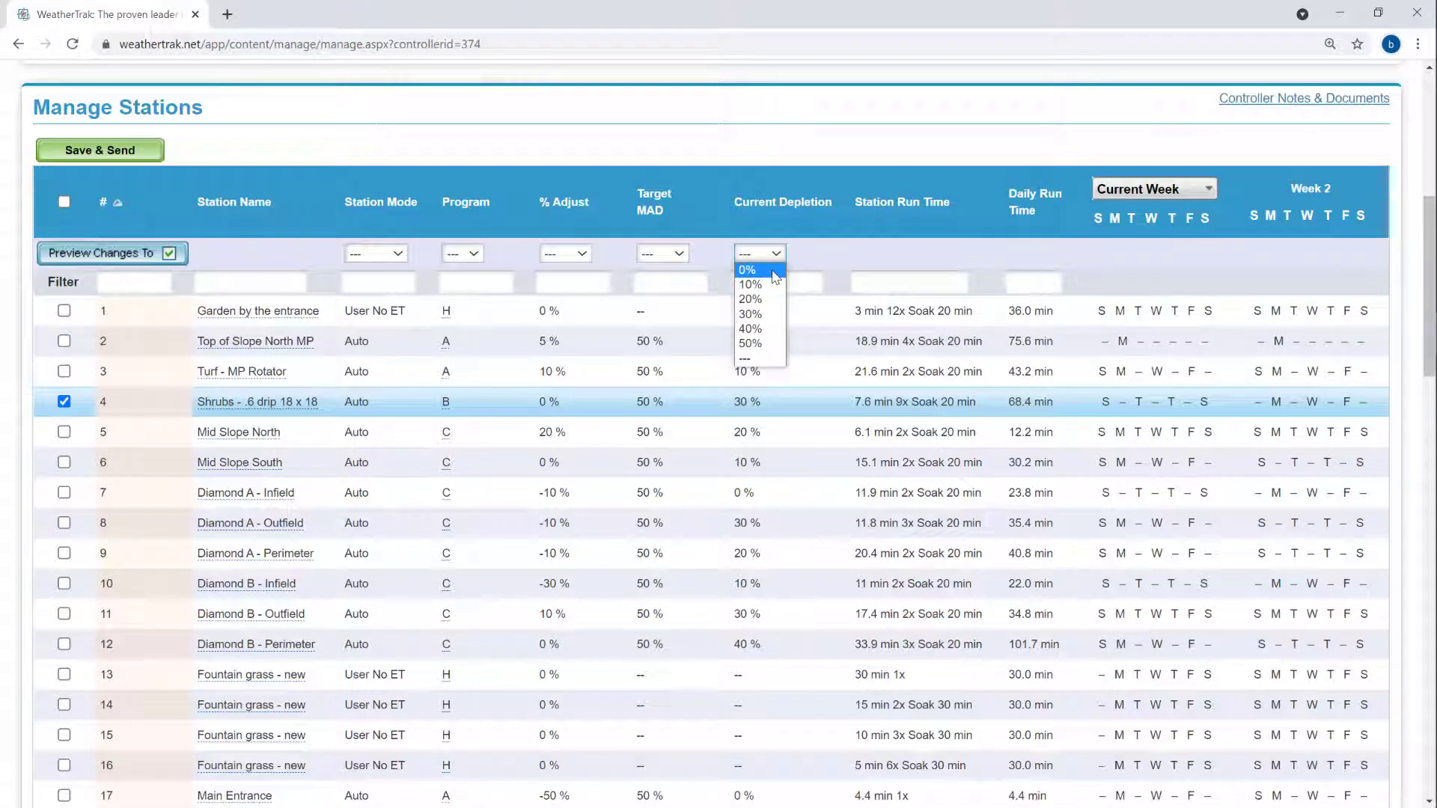
pyautogui.click(748, 270)
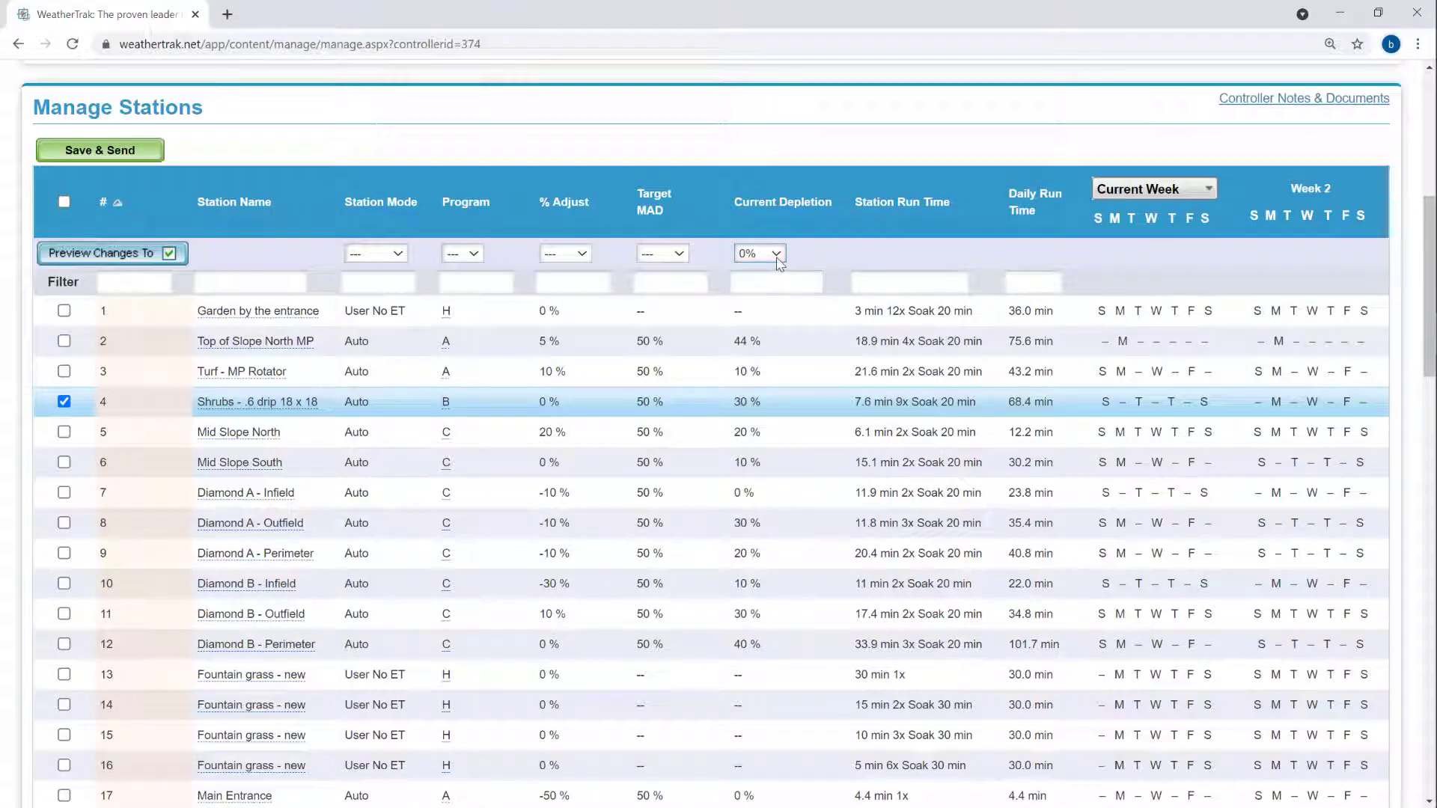
pyautogui.click(776, 257)
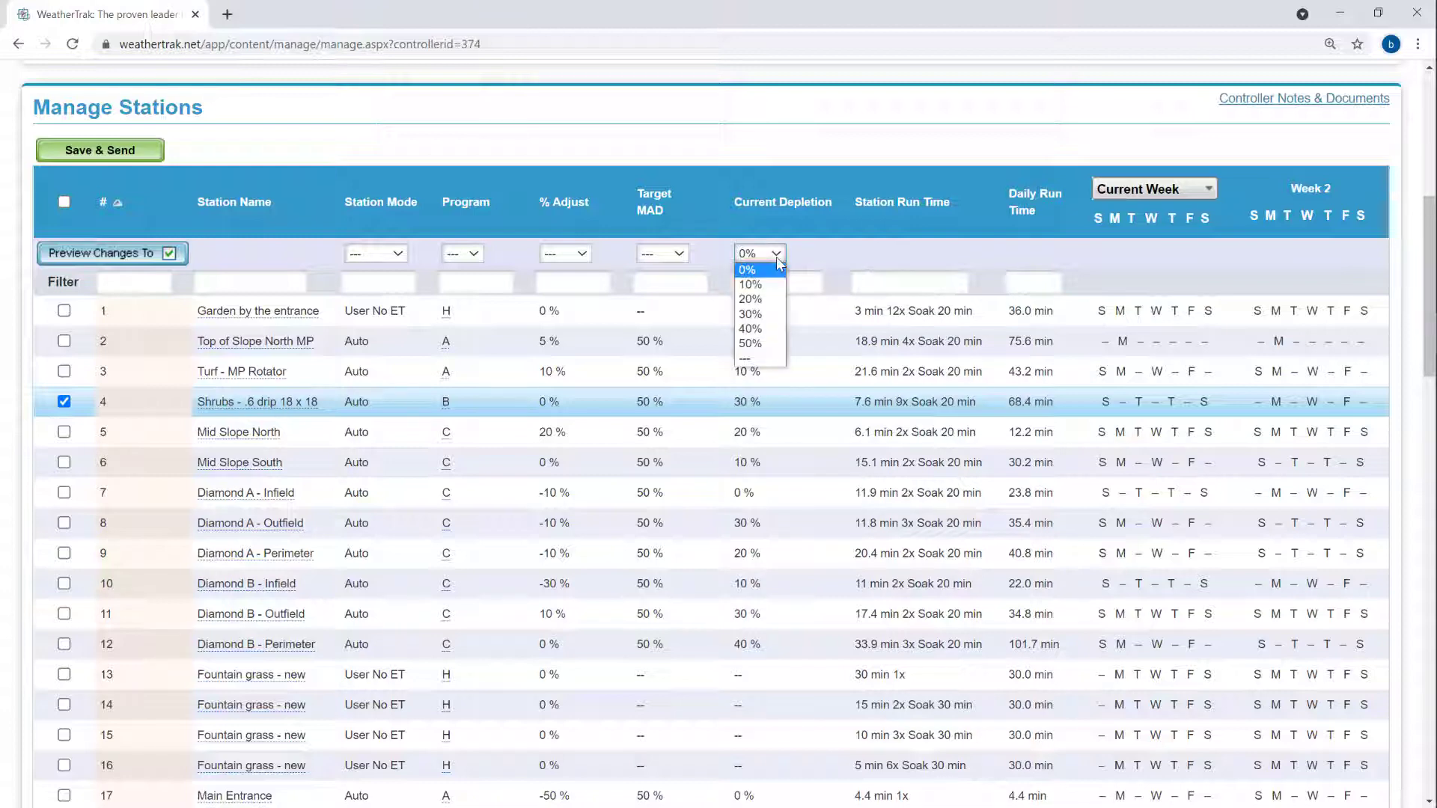
pyautogui.click(762, 345)
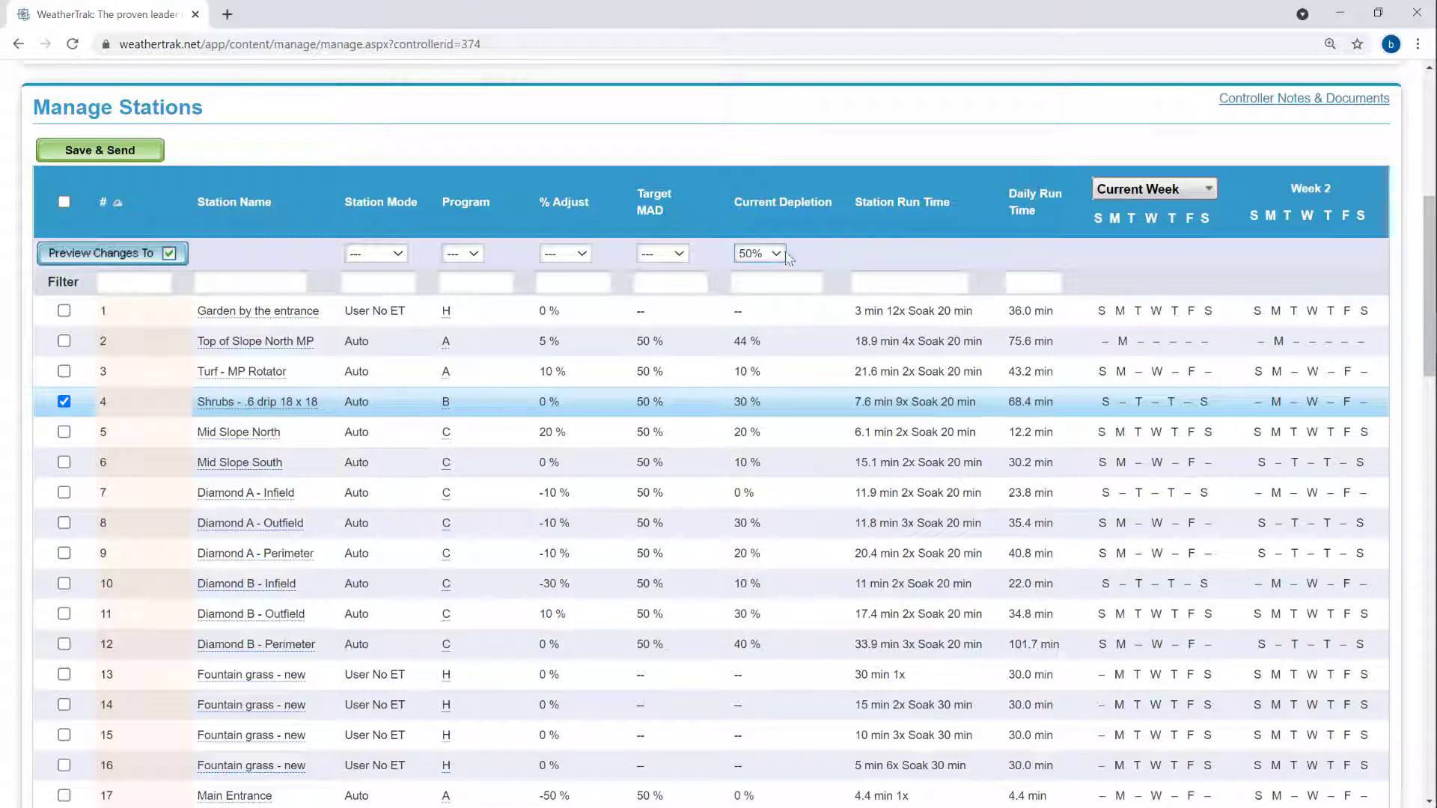
pyautogui.click(71, 253)
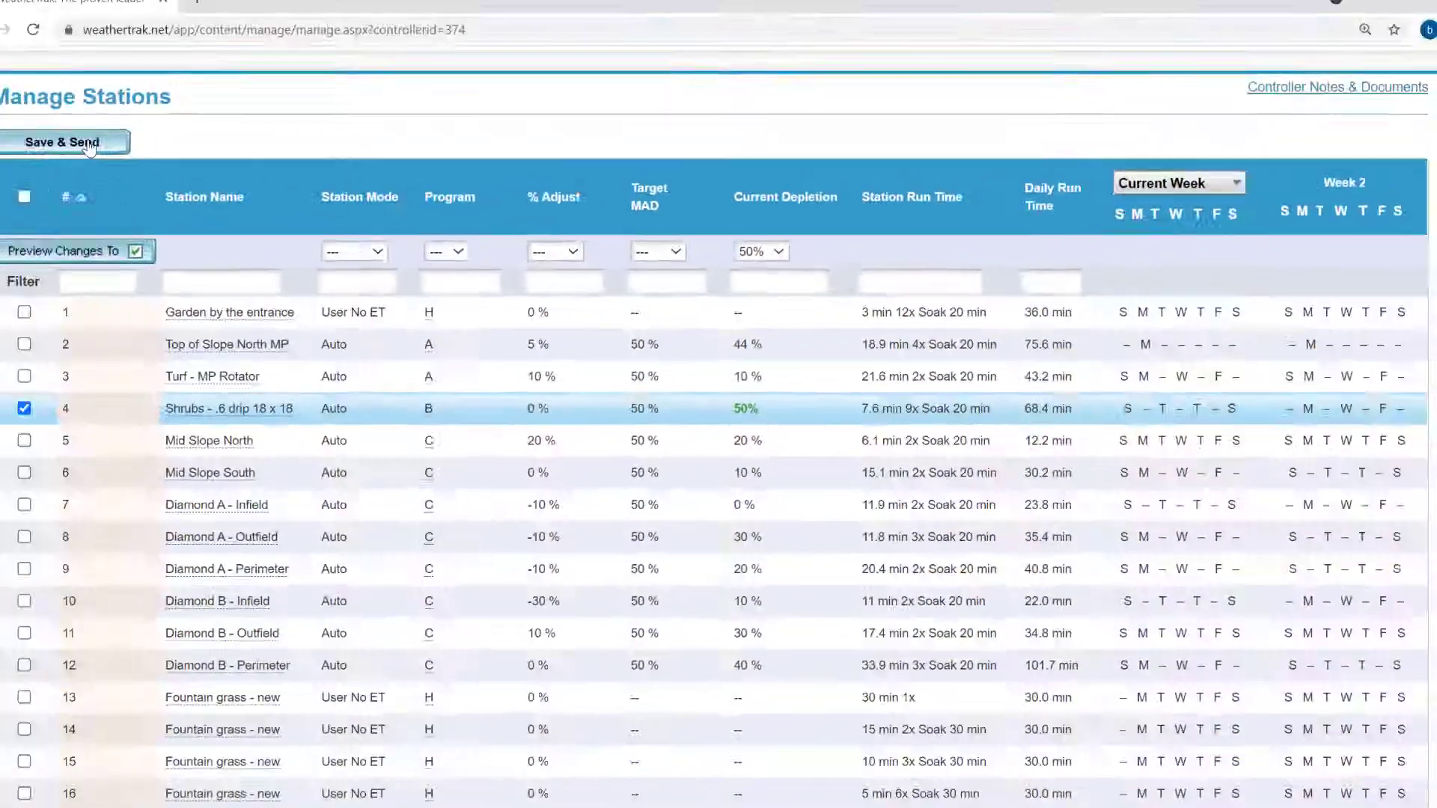
pyautogui.click(121, 152)
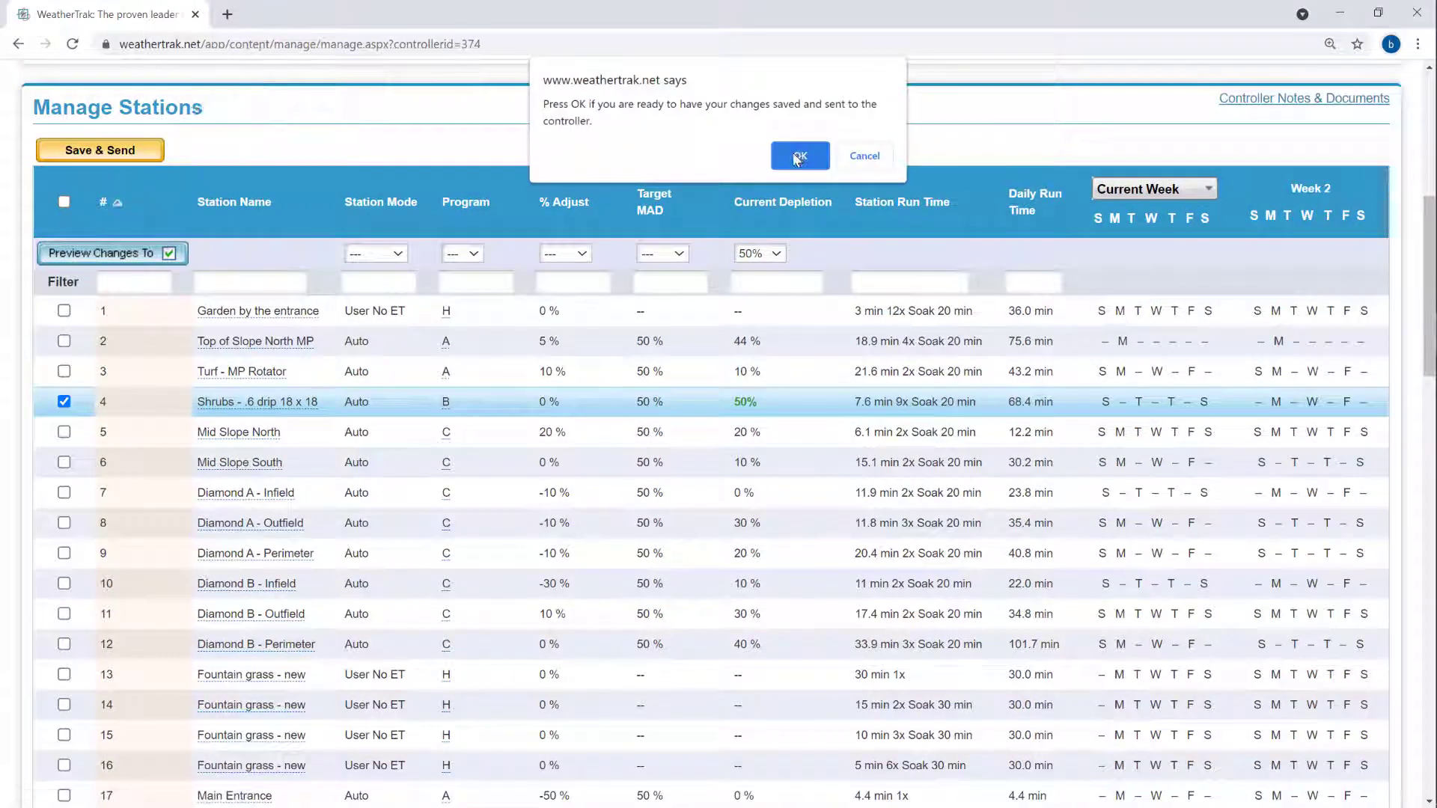
pyautogui.click(800, 156)
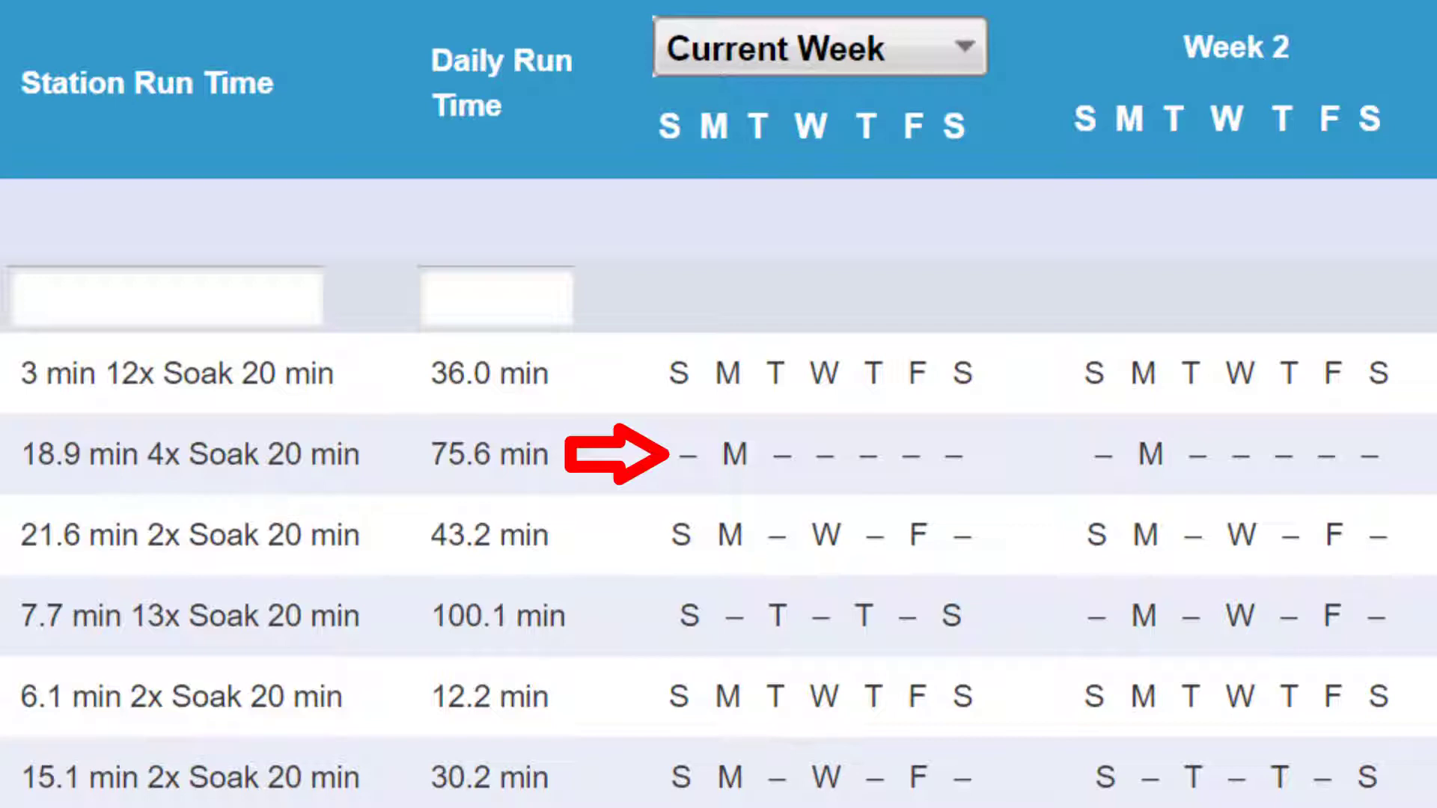
# Show the stations' watering day forecast starting from Week 2, and switch it to start from Week 7.
pyautogui.click(977, 47)
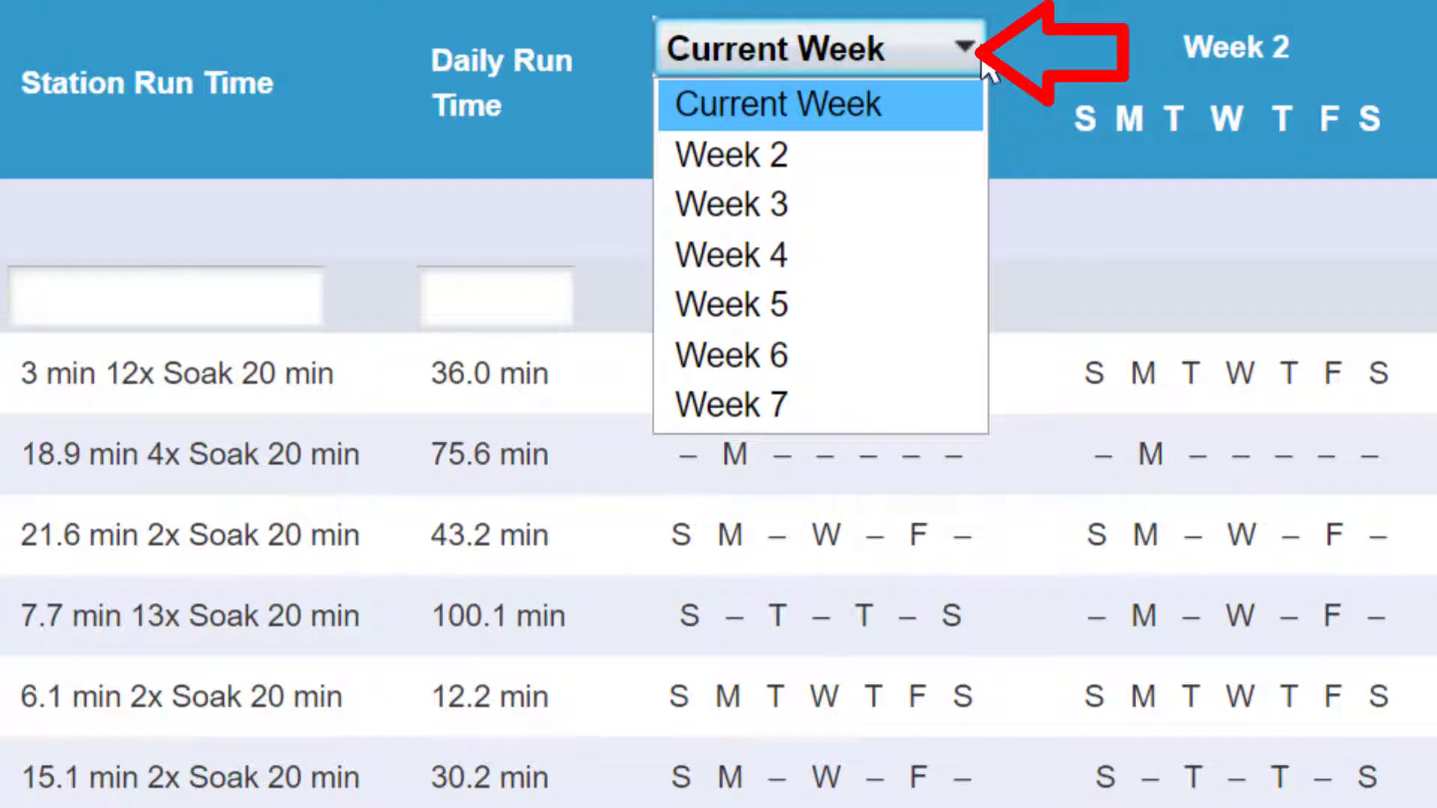
pyautogui.click(940, 144)
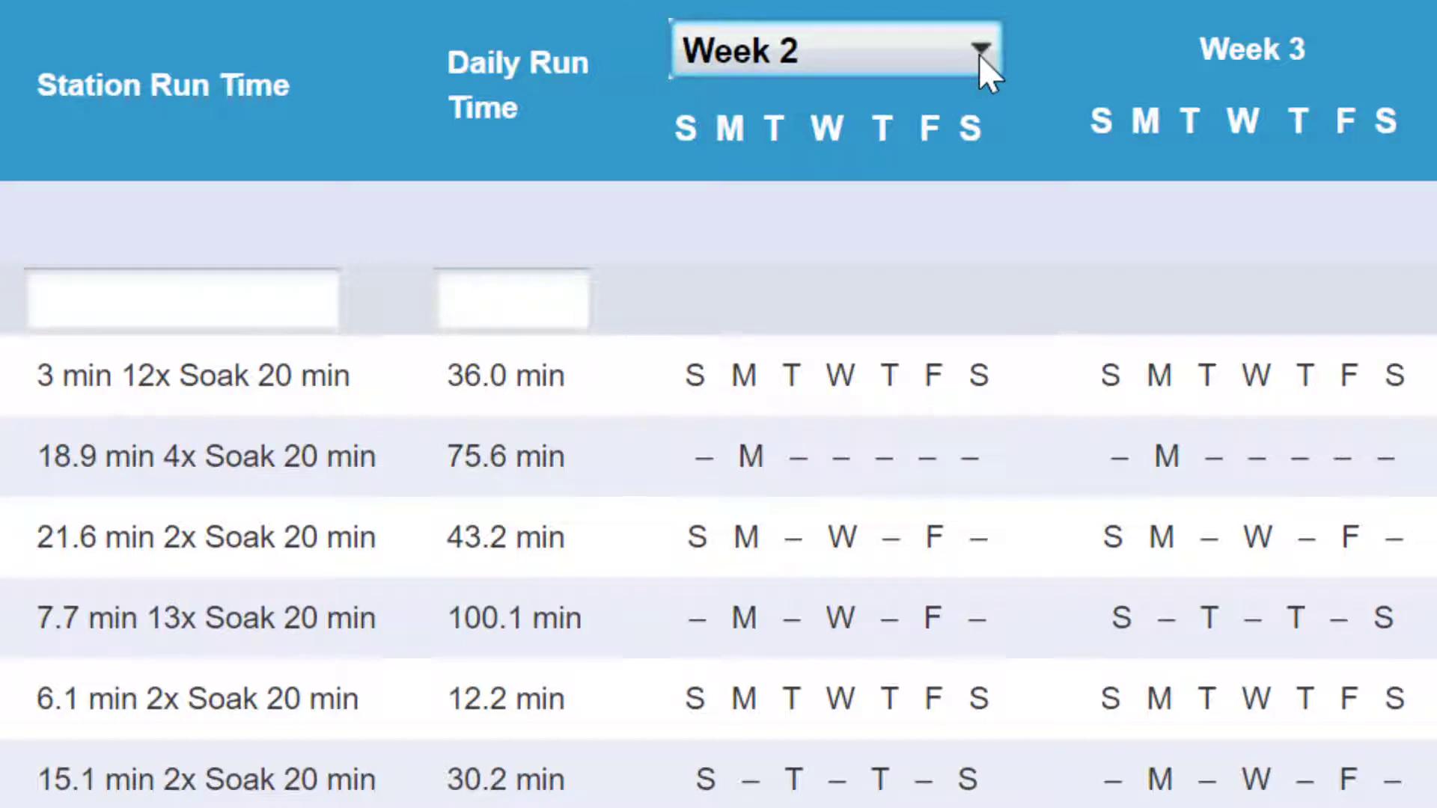
pyautogui.click(979, 55)
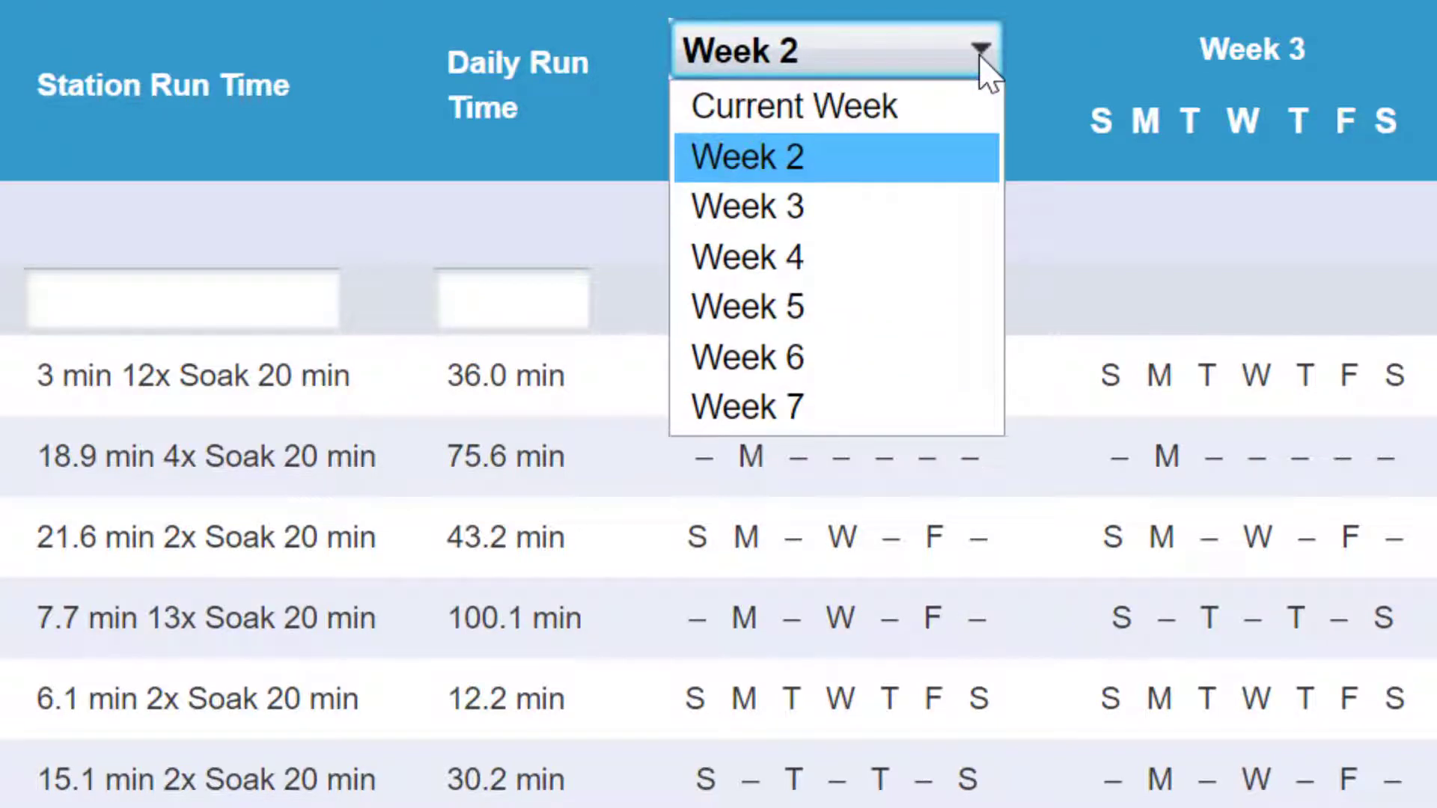
pyautogui.click(885, 423)
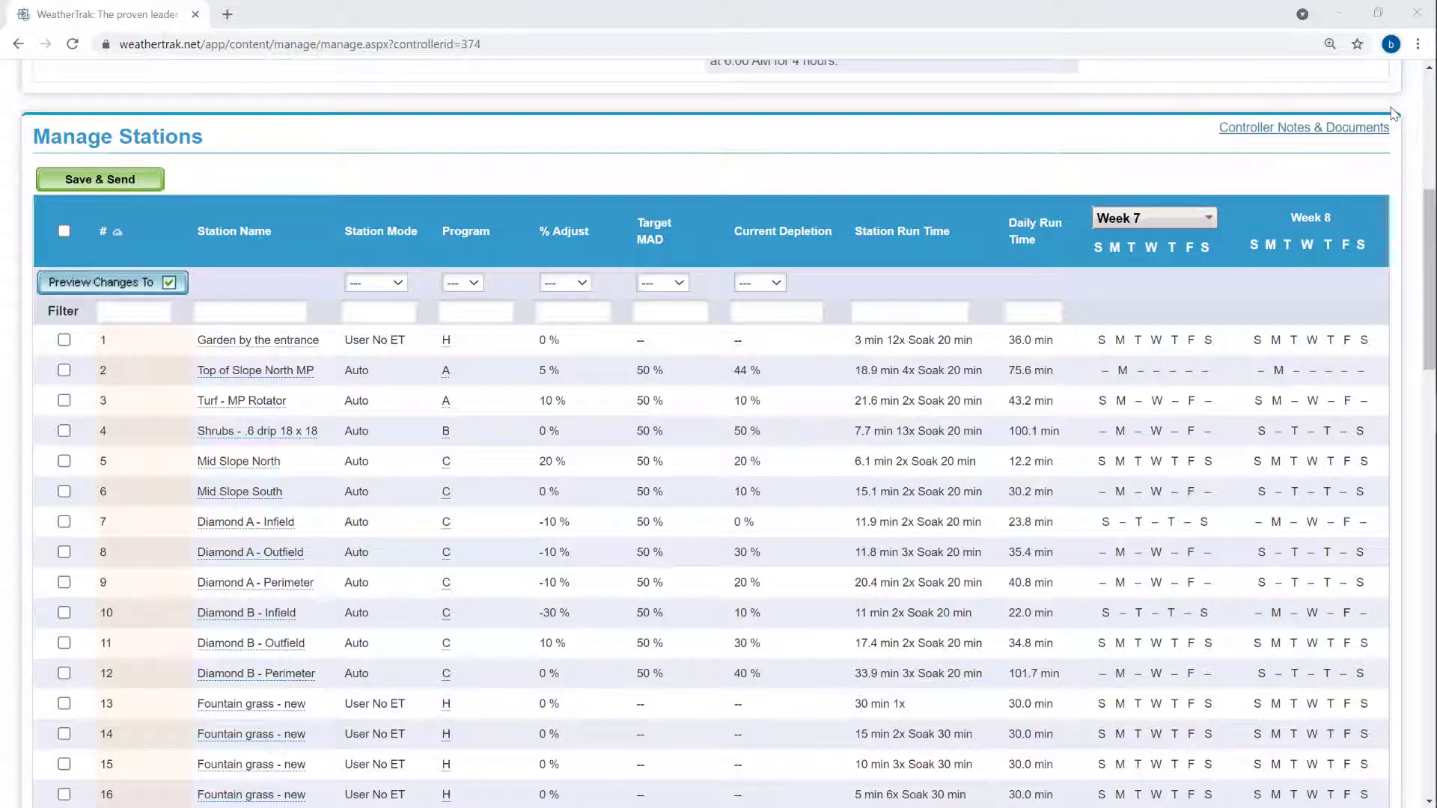
# Generate the 30 Days Runtime quick report for the Meadow View HOA controller.
pyautogui.scroll(6, 1394, 113)
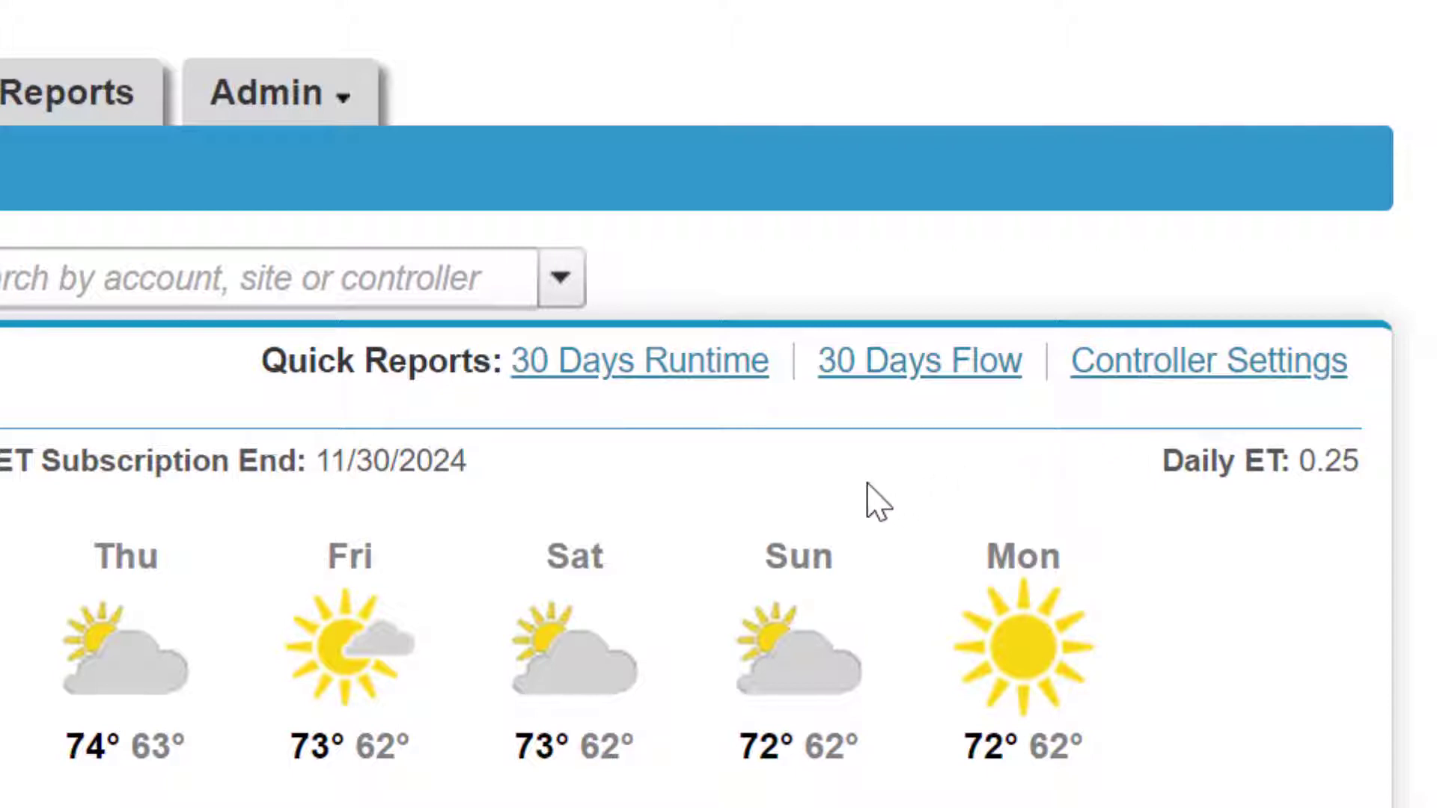
pyautogui.click(702, 359)
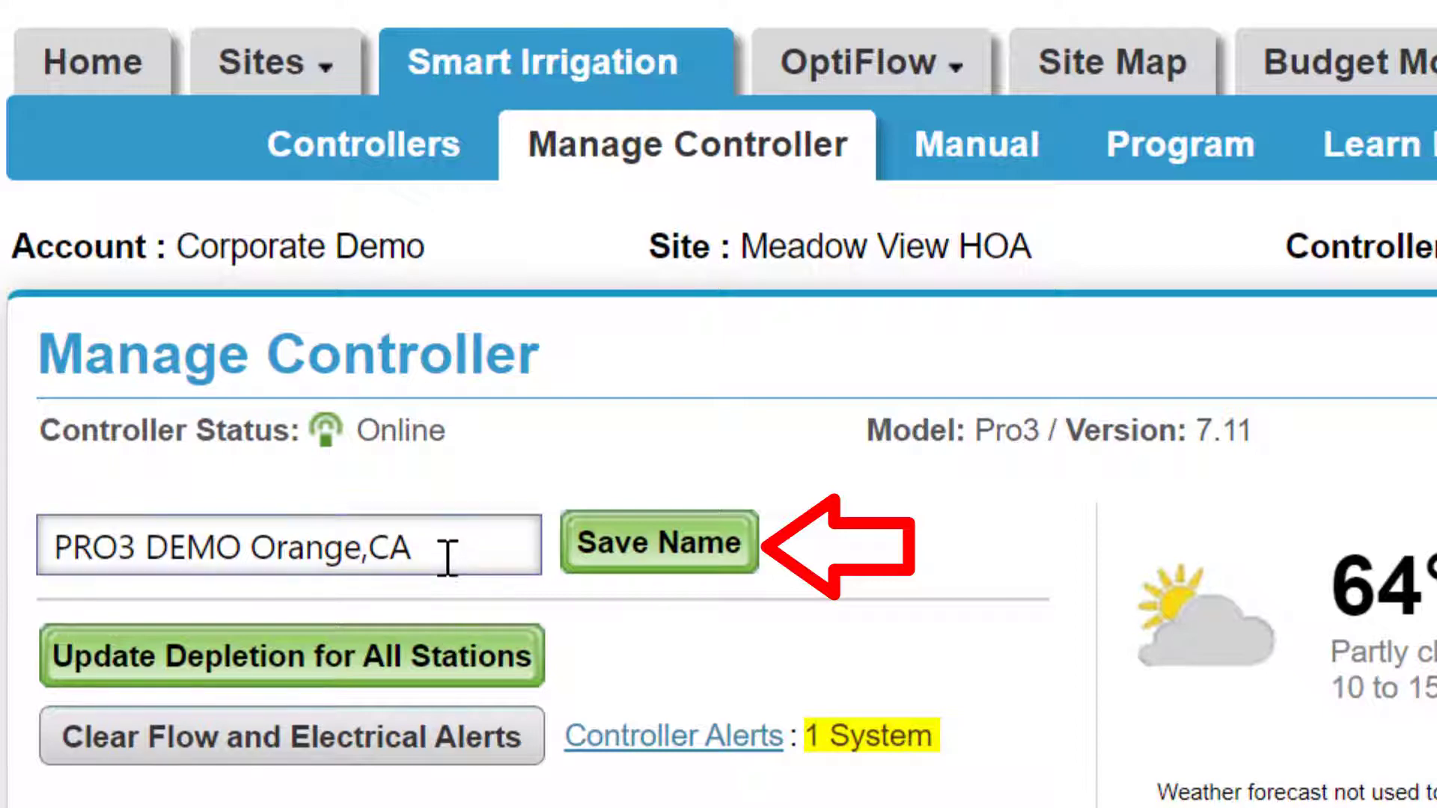
# Select the controller name PRO3 DEMO Orange,CA for editing and save the name.
pyautogui.moveTo(443, 561); pyautogui.dragTo(65, 605)
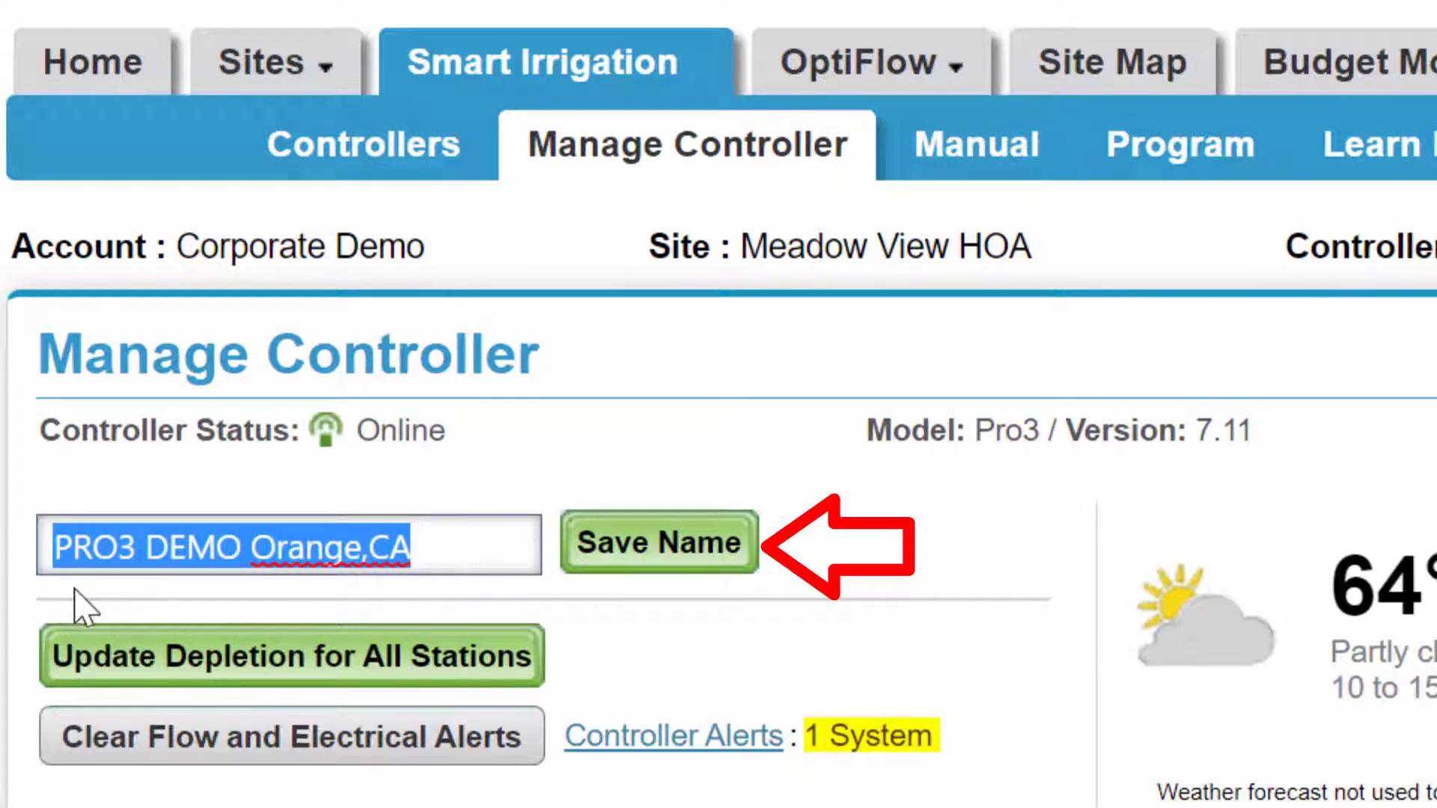
pyautogui.click(705, 563)
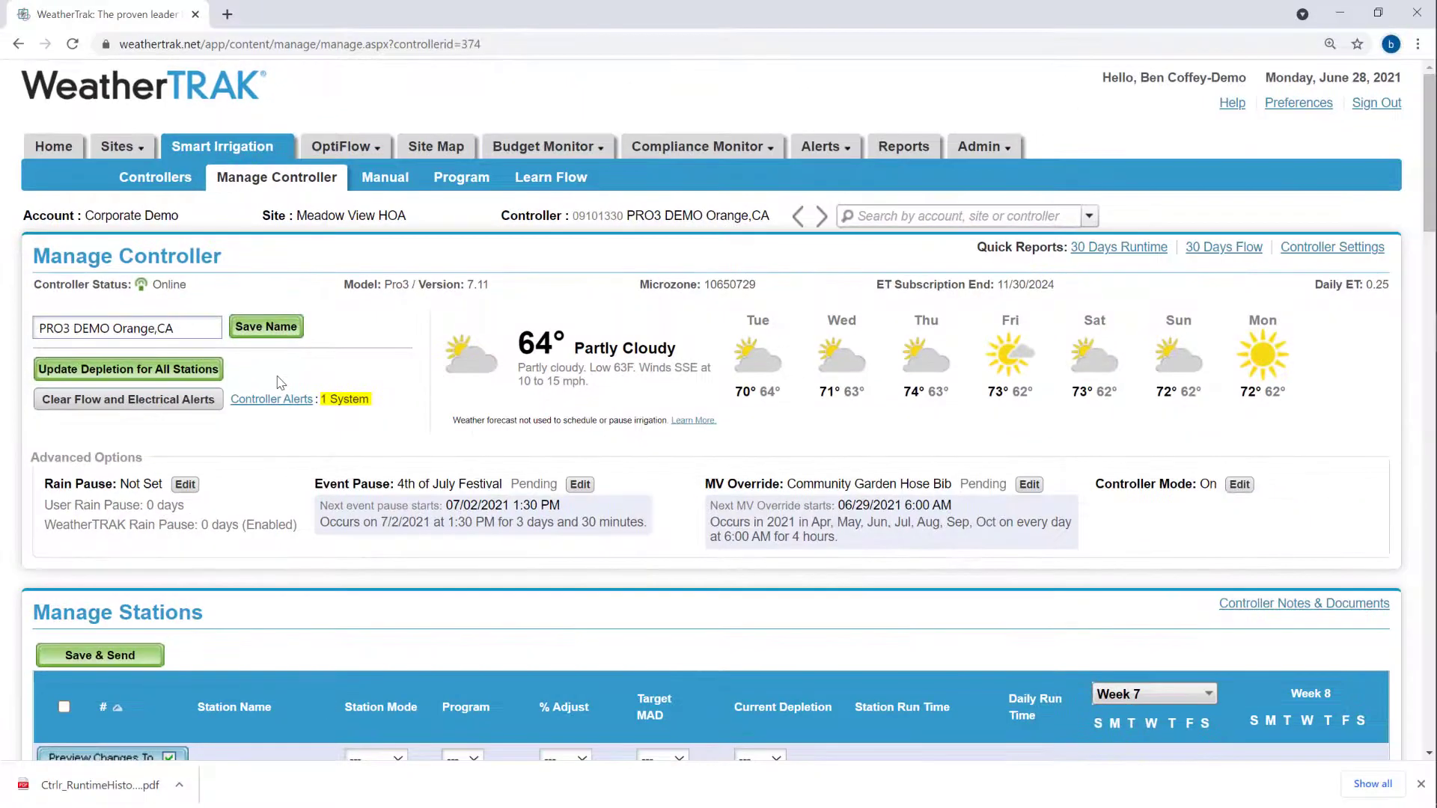
# Open the depletion update for all stations and review the available depletion percent choices.
pyautogui.click(193, 374)
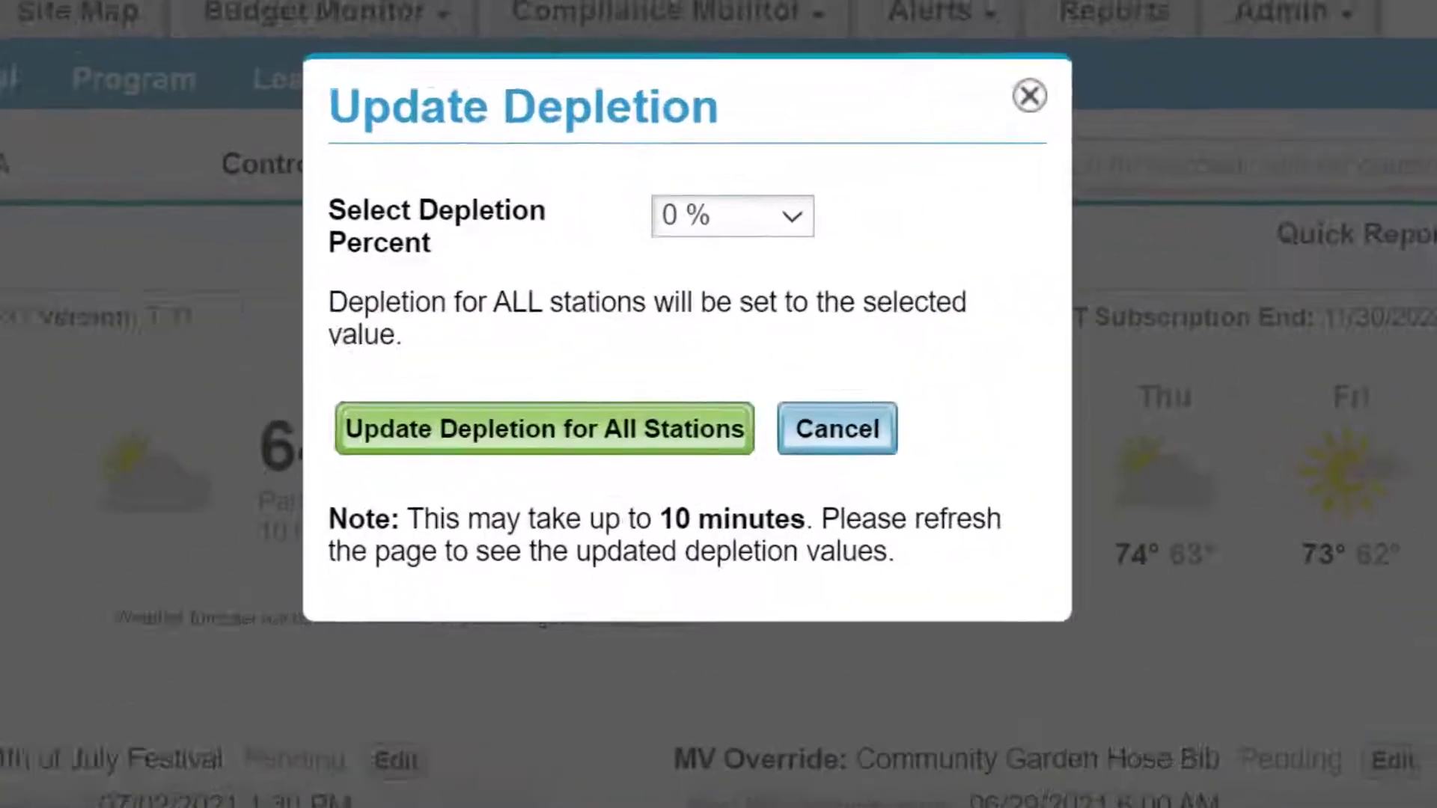
pyautogui.click(799, 219)
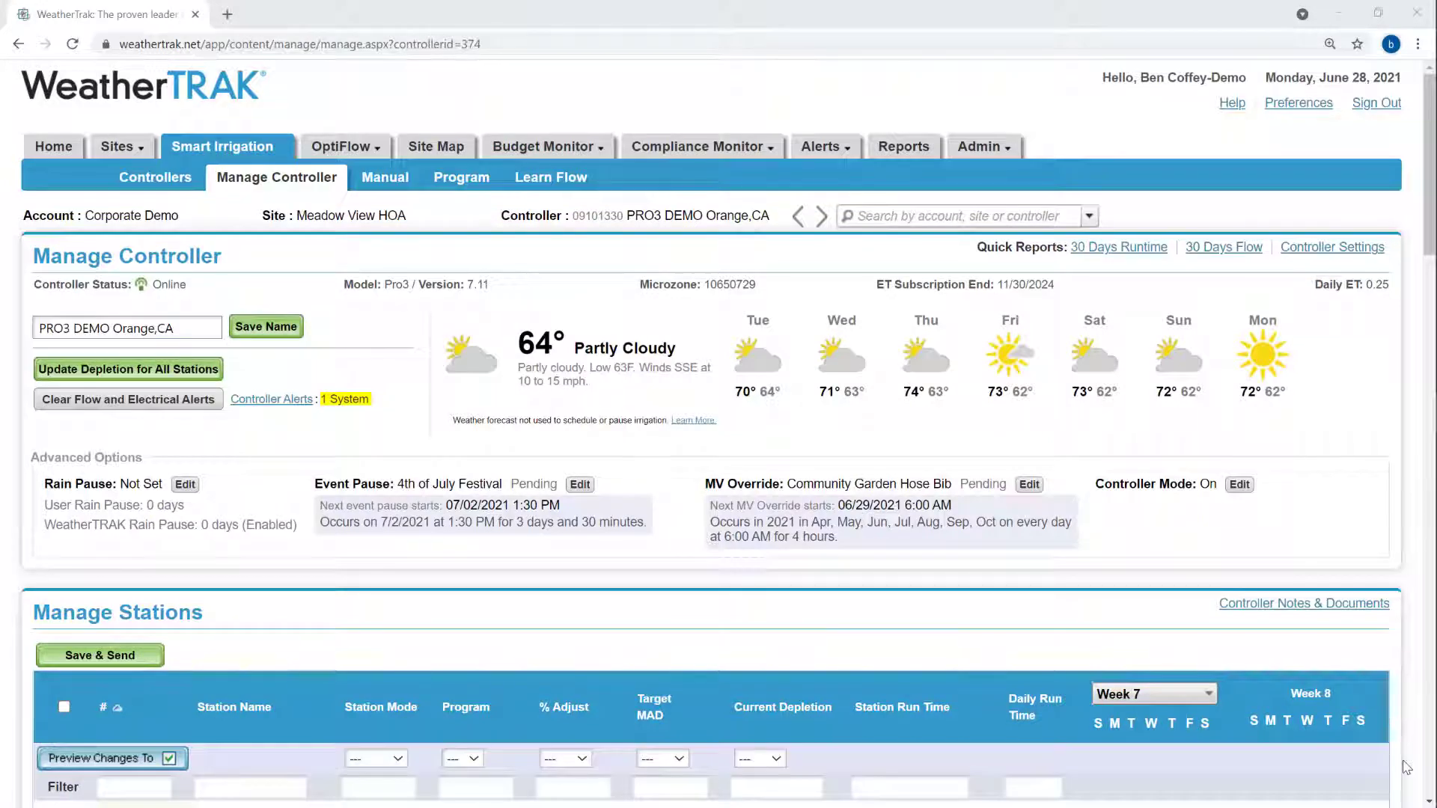
# View the active alert details for the PRO3 DEMO Orange,CA controller and return to its Manage Controller page.
pyautogui.click(285, 407)
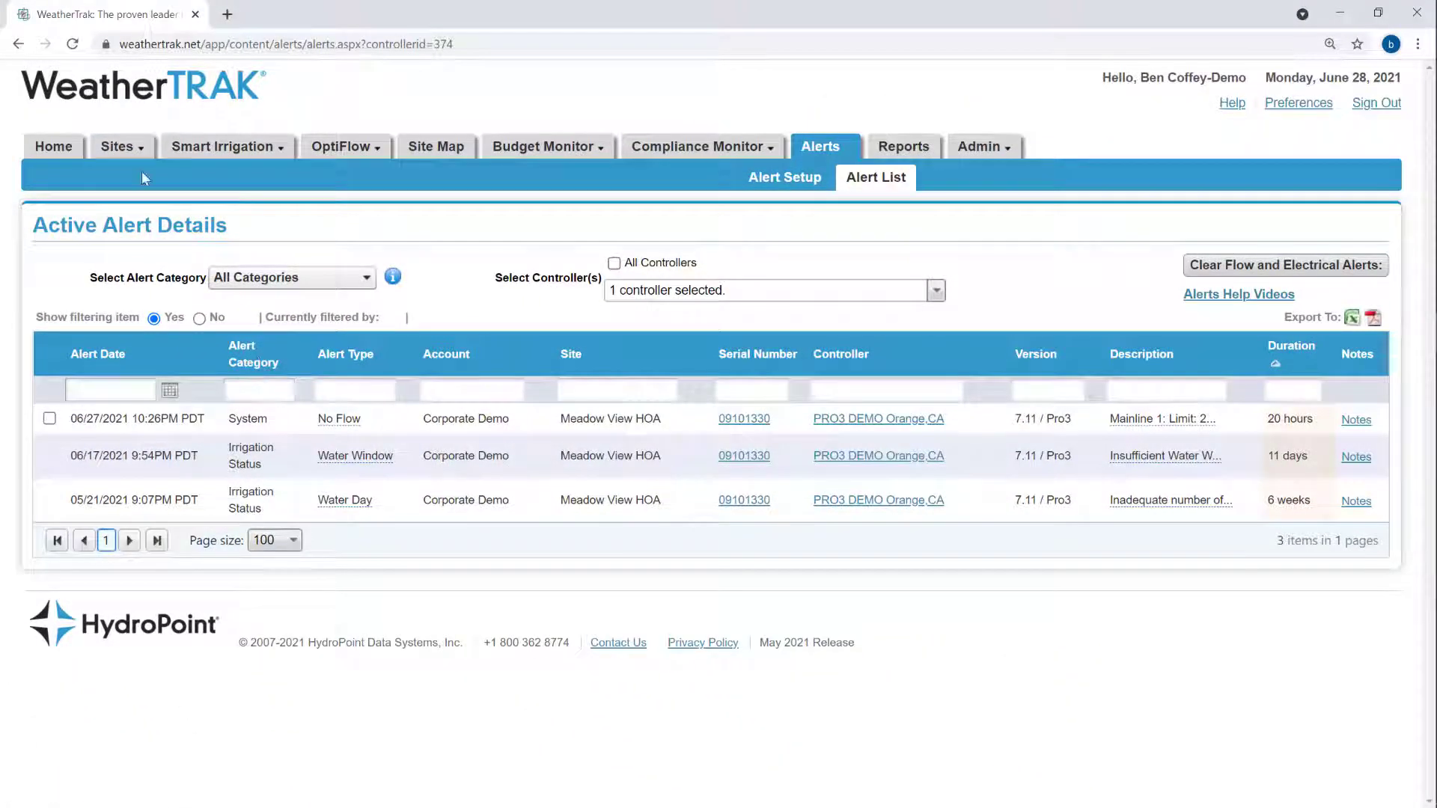
pyautogui.moveTo(183, 150)
pyautogui.click(211, 232)
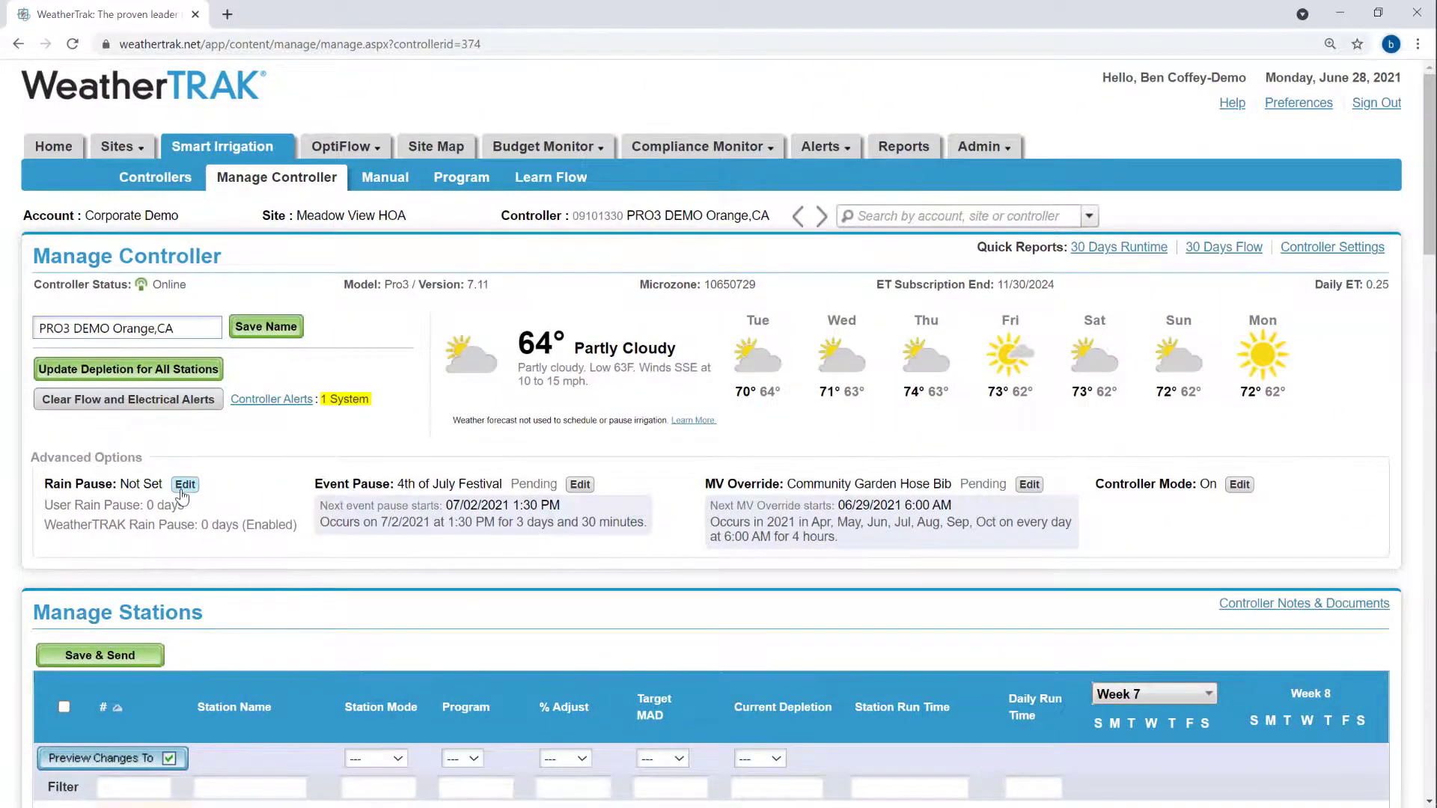
# Open the Rain Pause settings, review the User Rain Pause Days choices and try the option to disable WeatherTRAK Rain Pause.
pyautogui.click(184, 488)
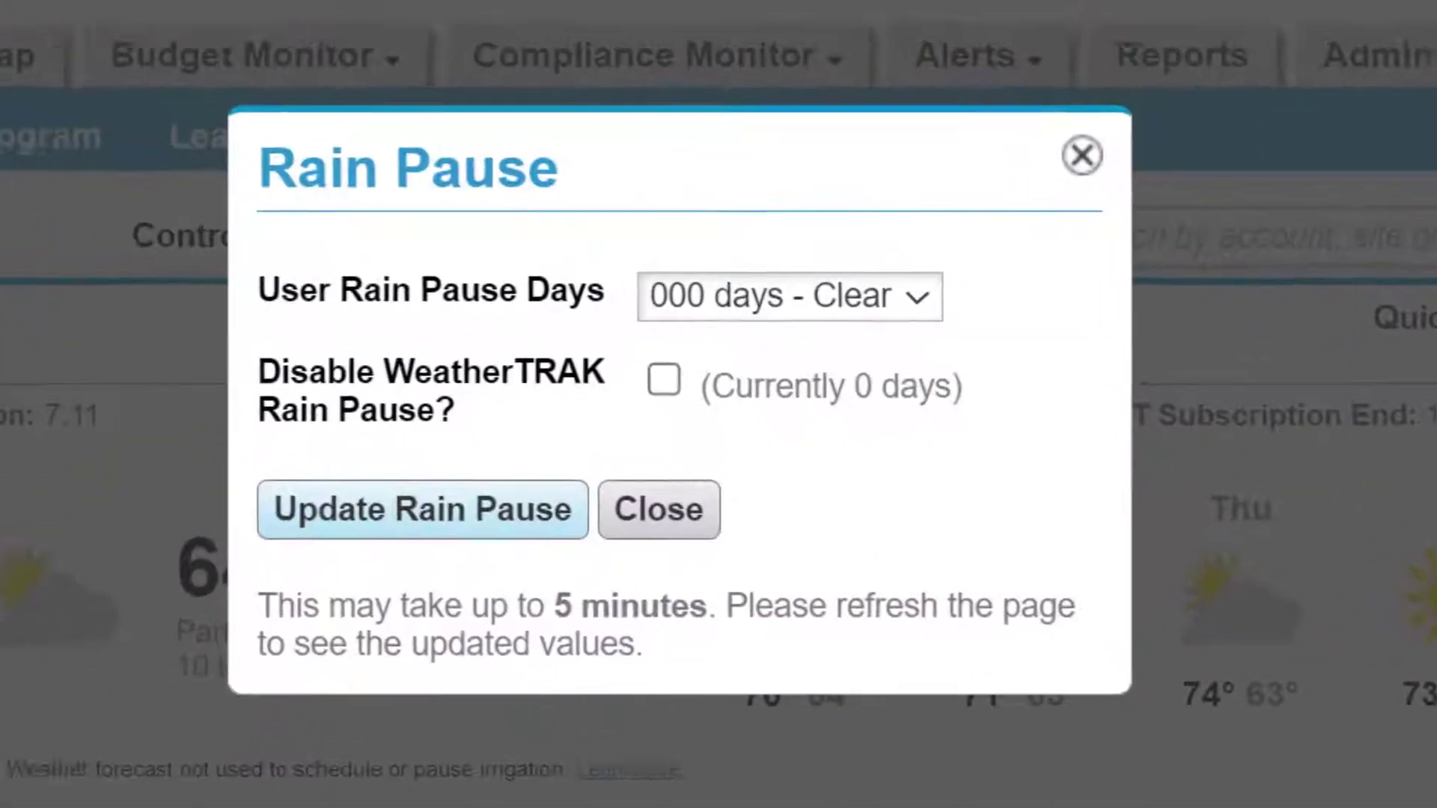
pyautogui.click(926, 323)
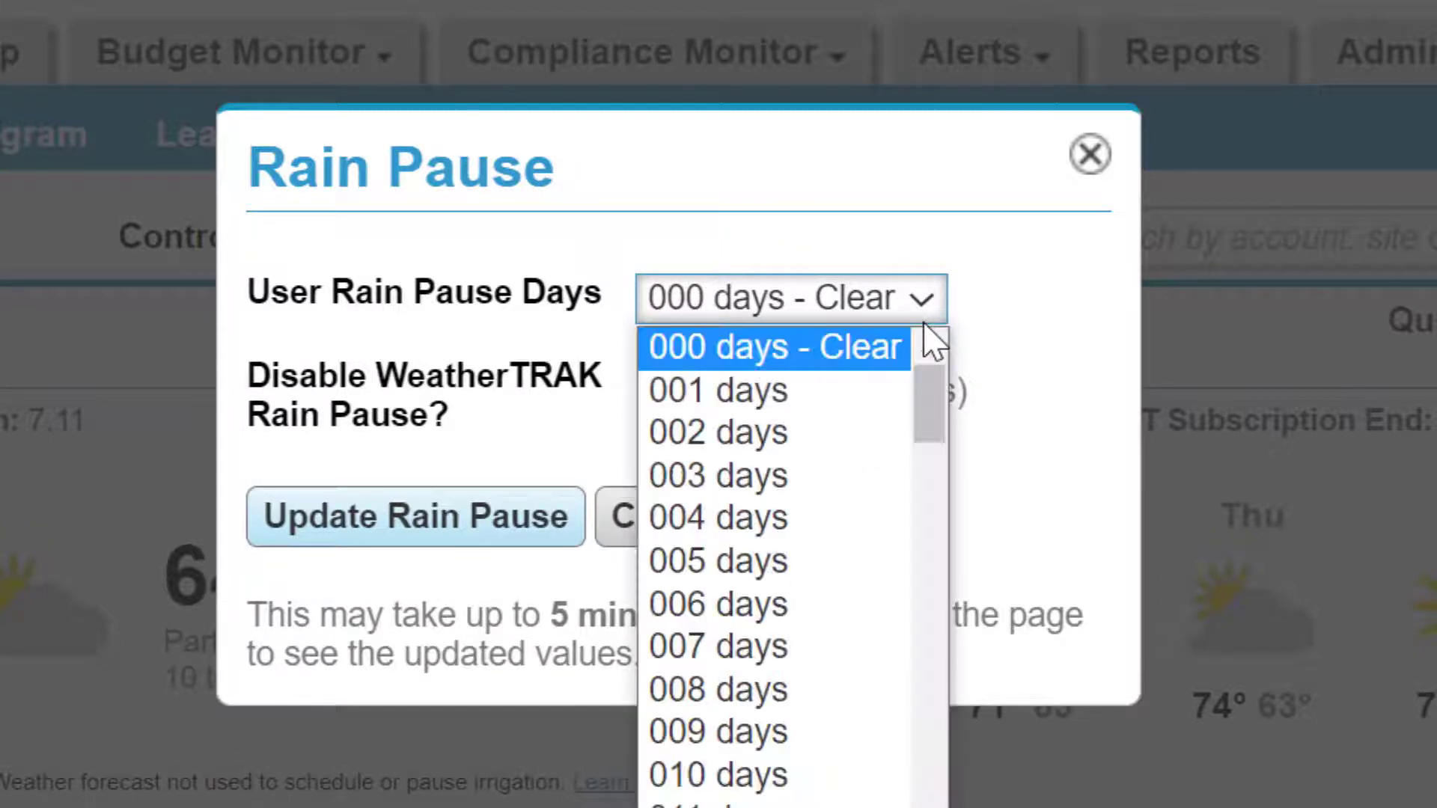
pyautogui.click(883, 408)
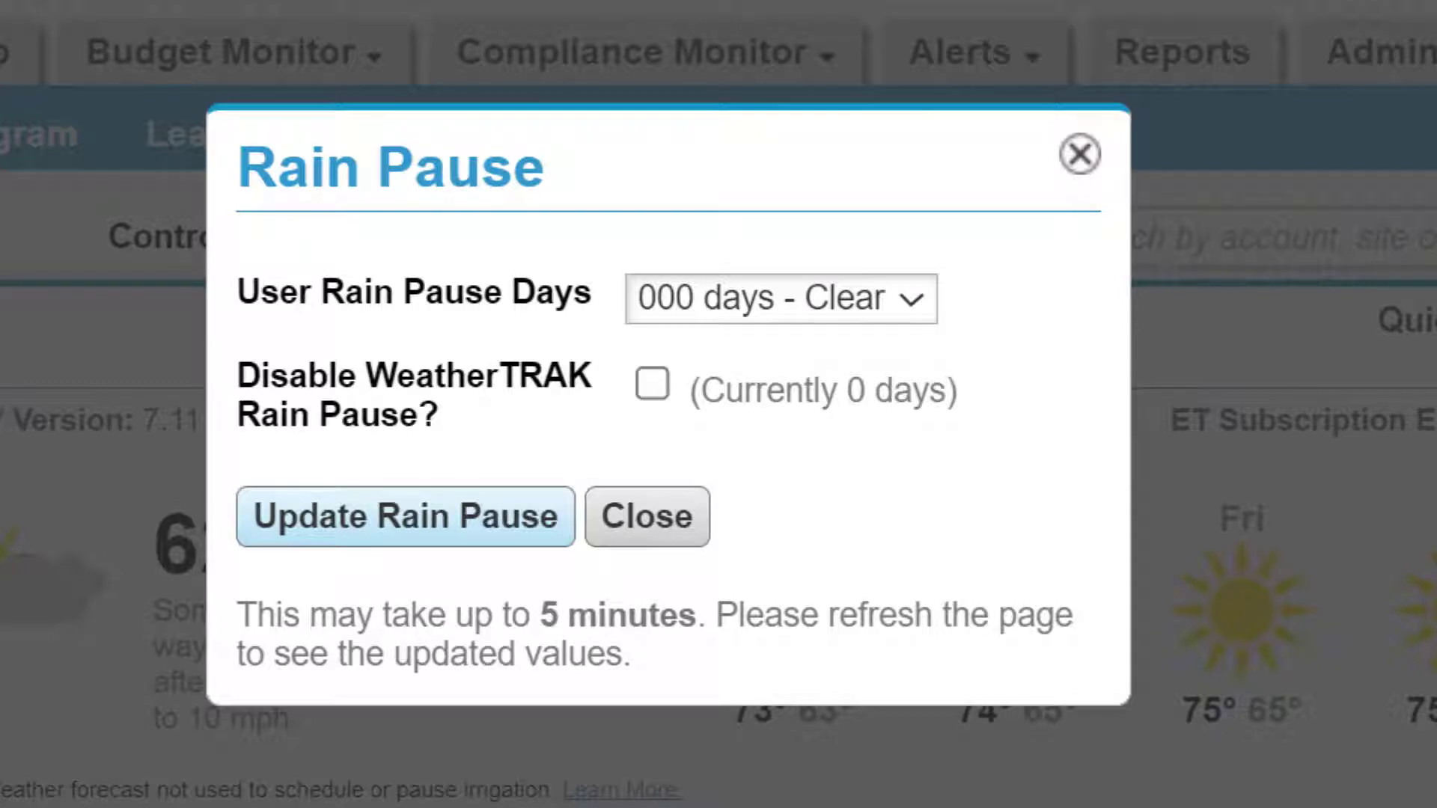
pyautogui.click(654, 396)
pyautogui.click(665, 390)
pyautogui.click(659, 387)
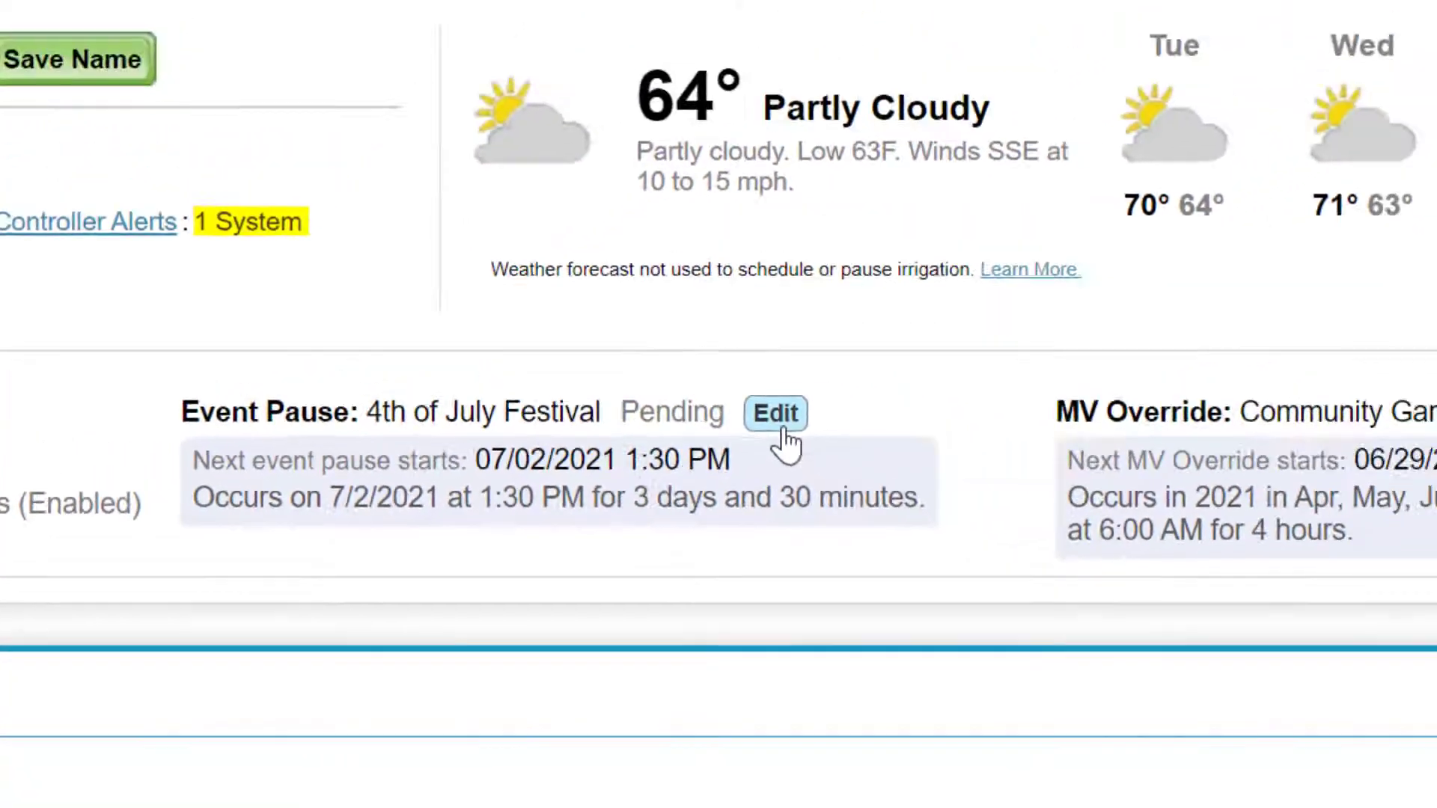
# Open the 4th of July Festival event pause and review the calendar and time choices for its start and end.
pyautogui.click(940, 348)
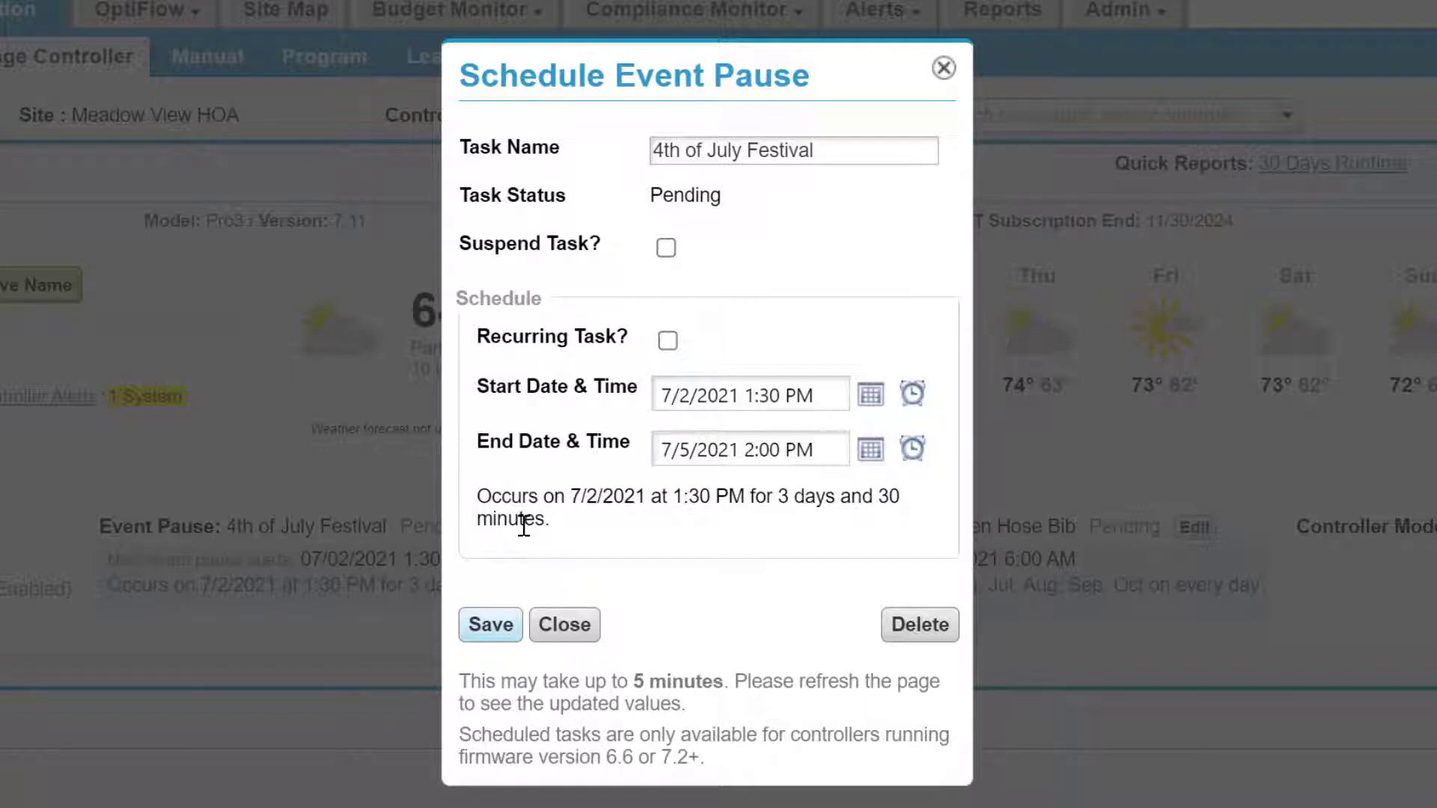
pyautogui.click(871, 399)
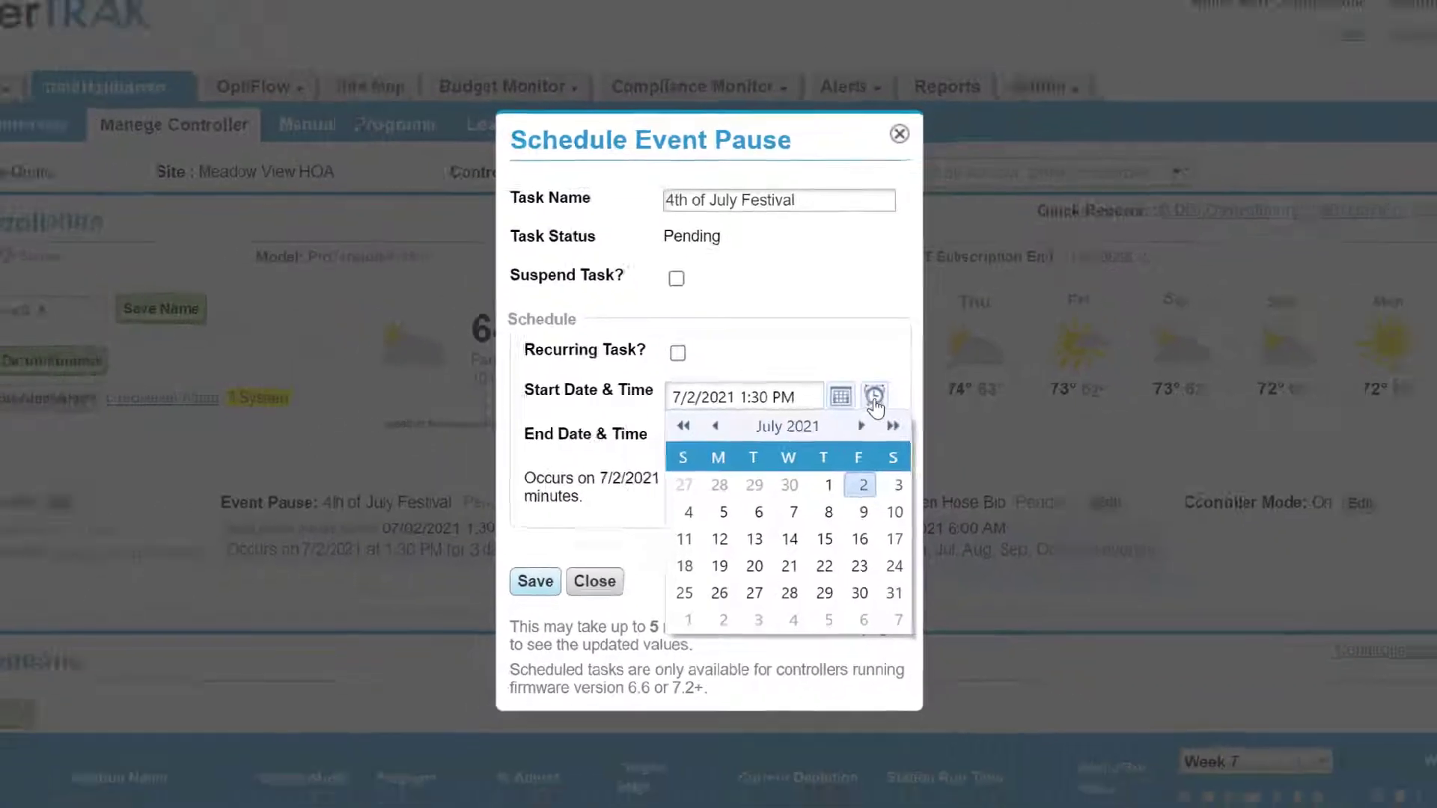
pyautogui.click(912, 393)
pyautogui.click(845, 398)
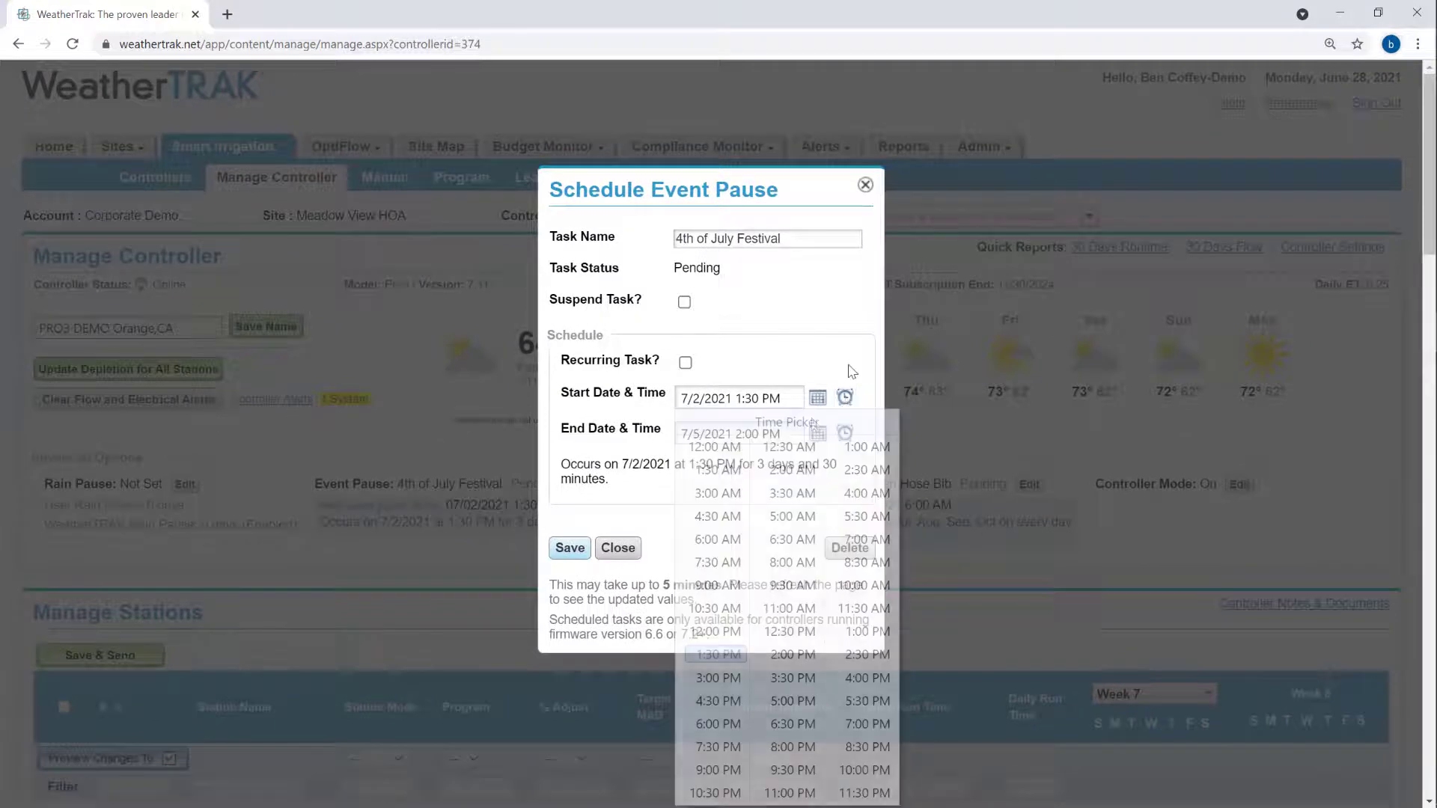
pyautogui.click(818, 434)
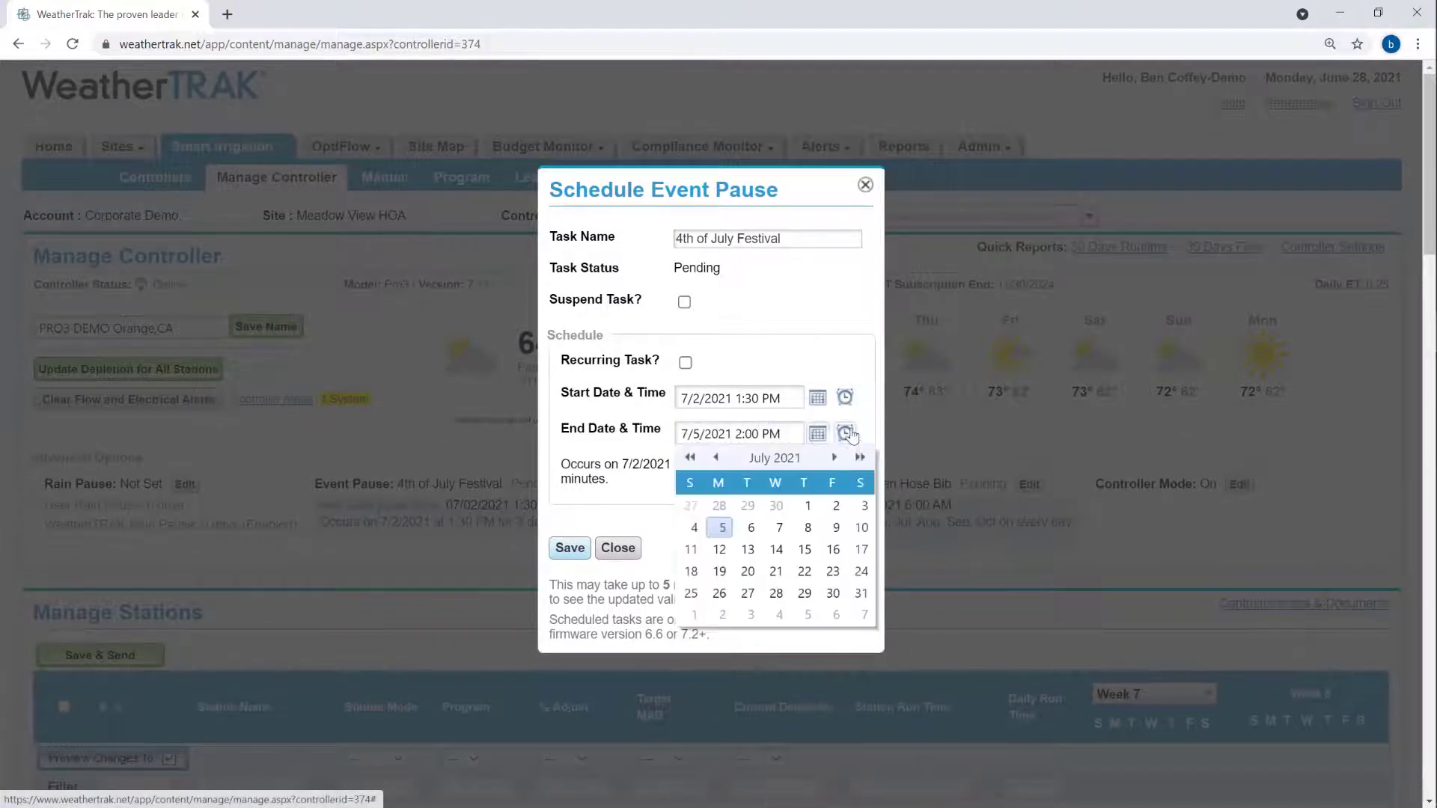
pyautogui.click(845, 434)
pyautogui.click(846, 433)
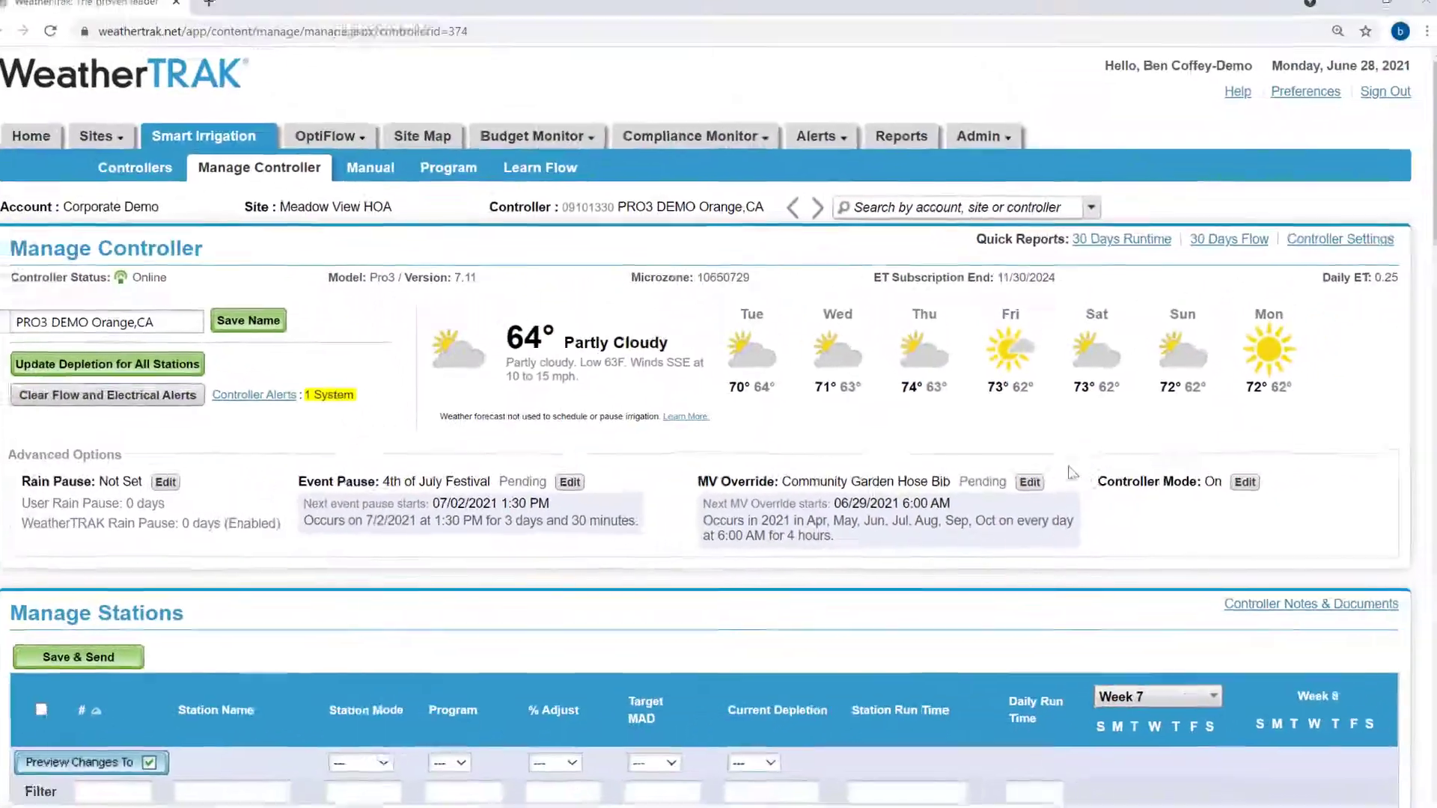
# Compare the recurring and one-time schedule options of the Community Garden Hose Bib MV override, and open the Controller Mode settings.
pyautogui.click(1064, 356)
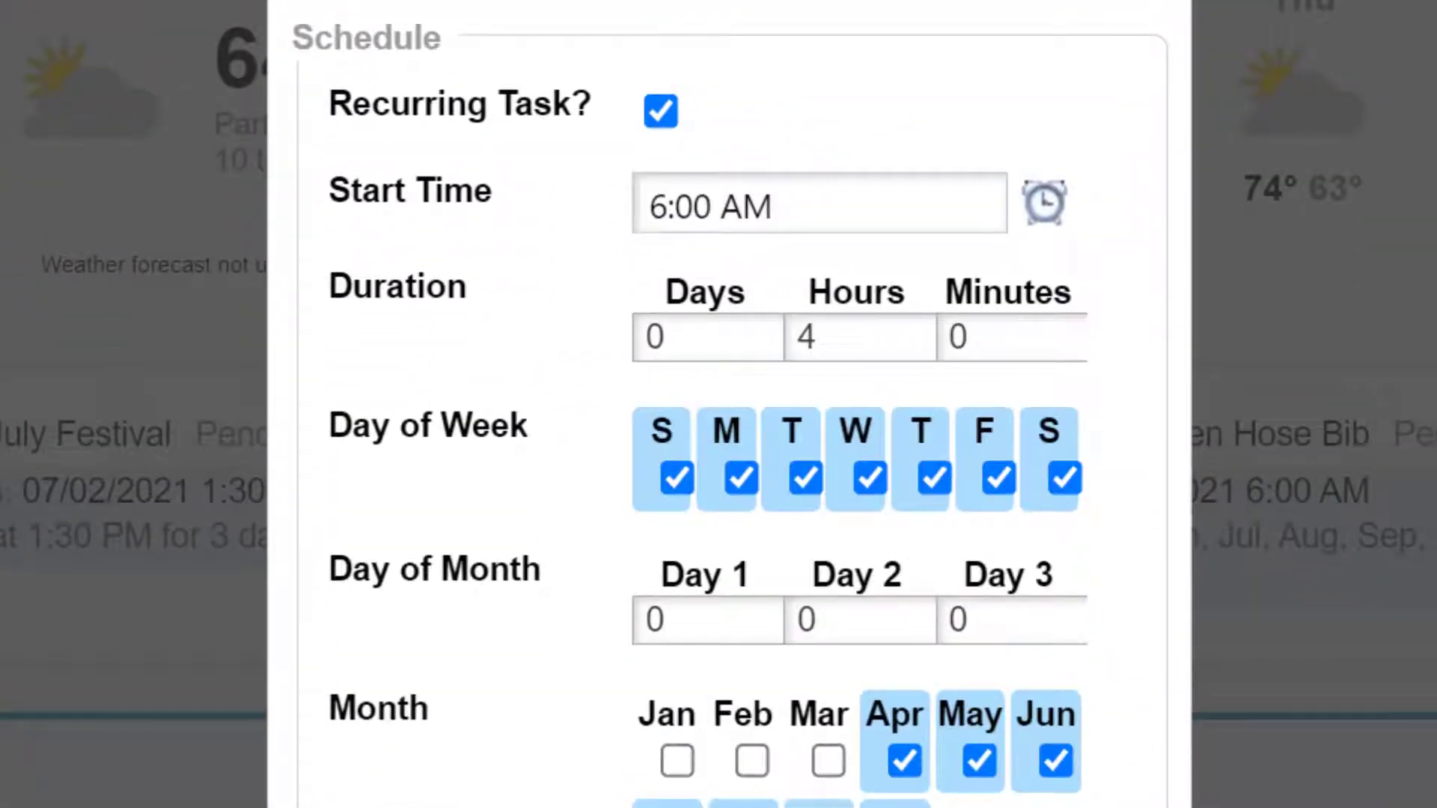
pyautogui.click(665, 116)
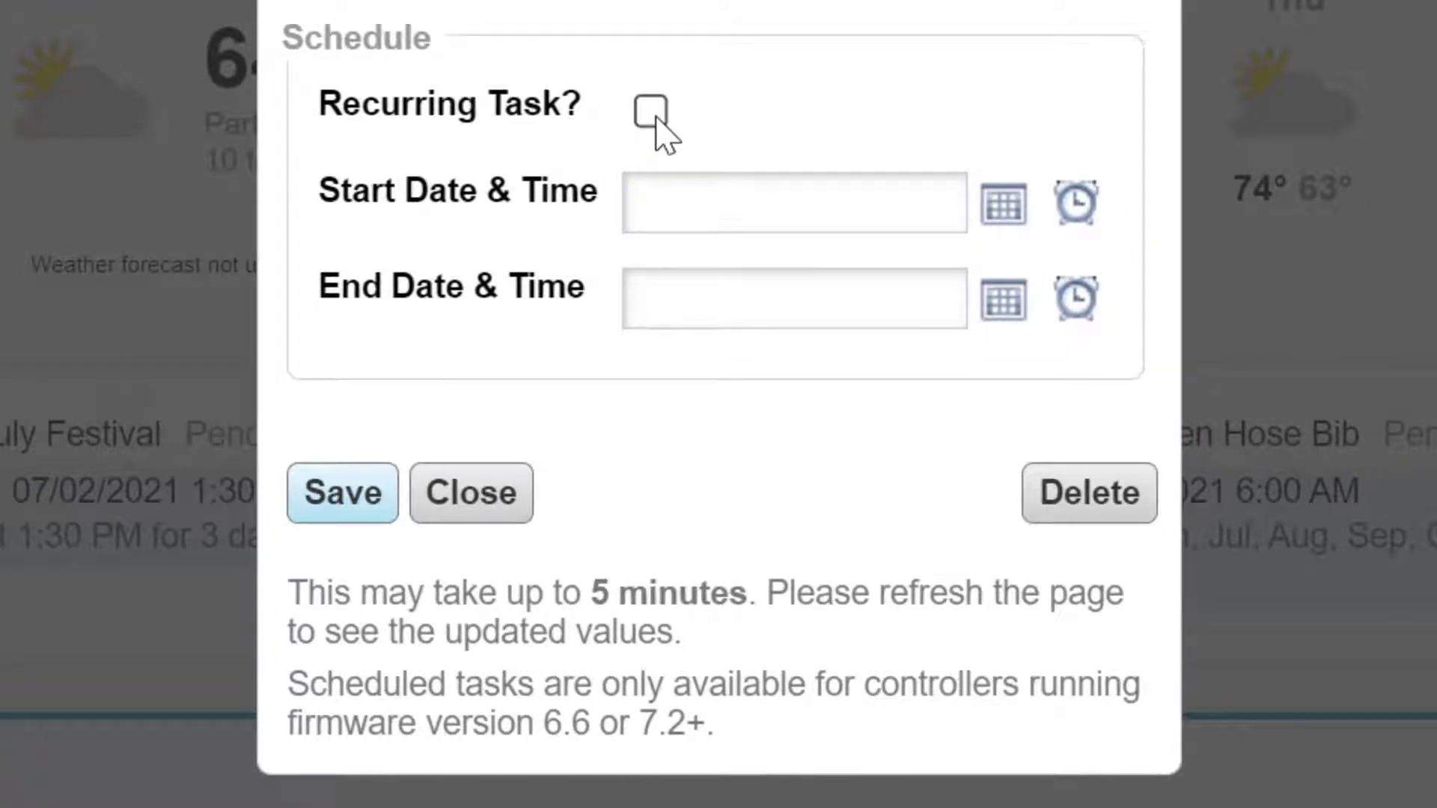
pyautogui.click(652, 112)
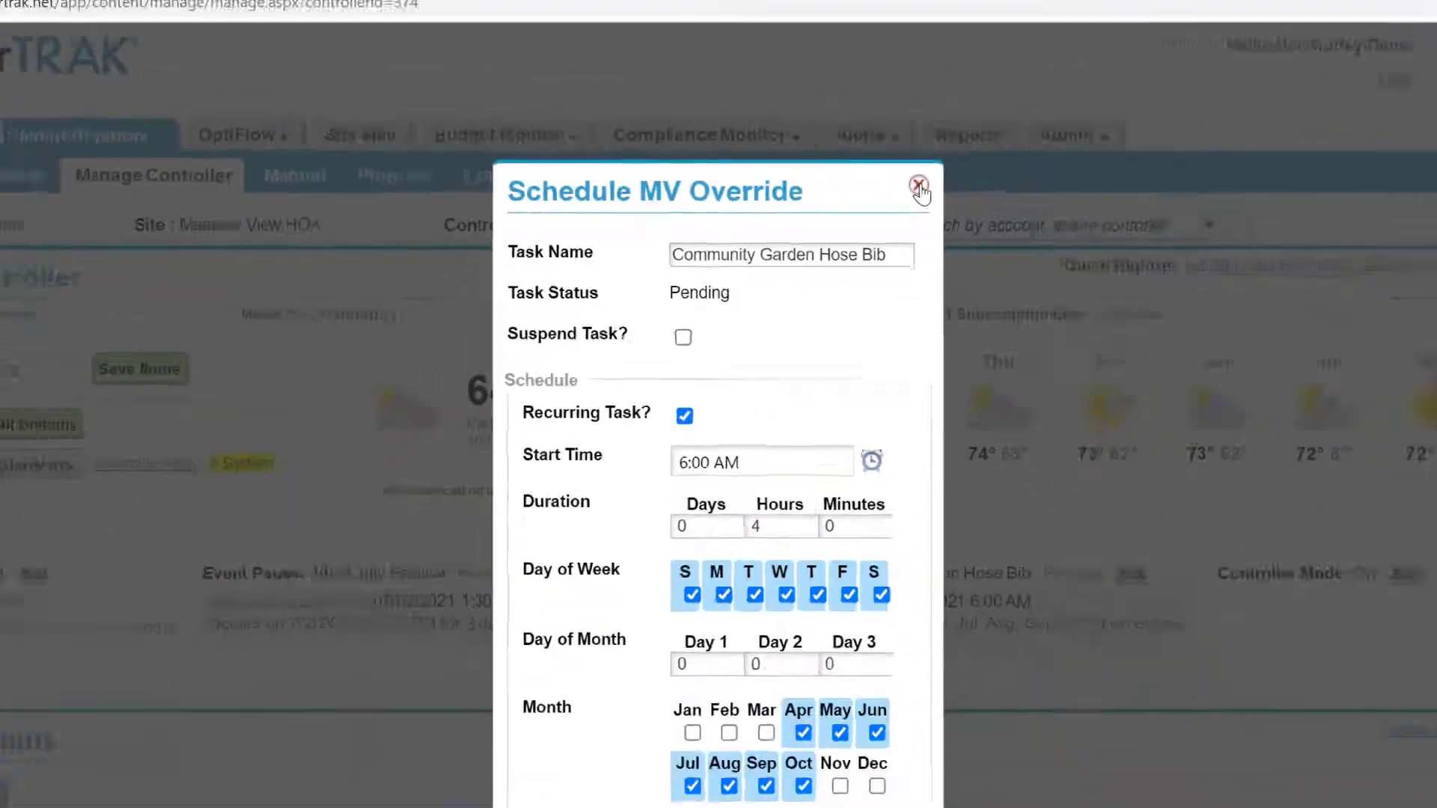
pyautogui.click(1161, 184)
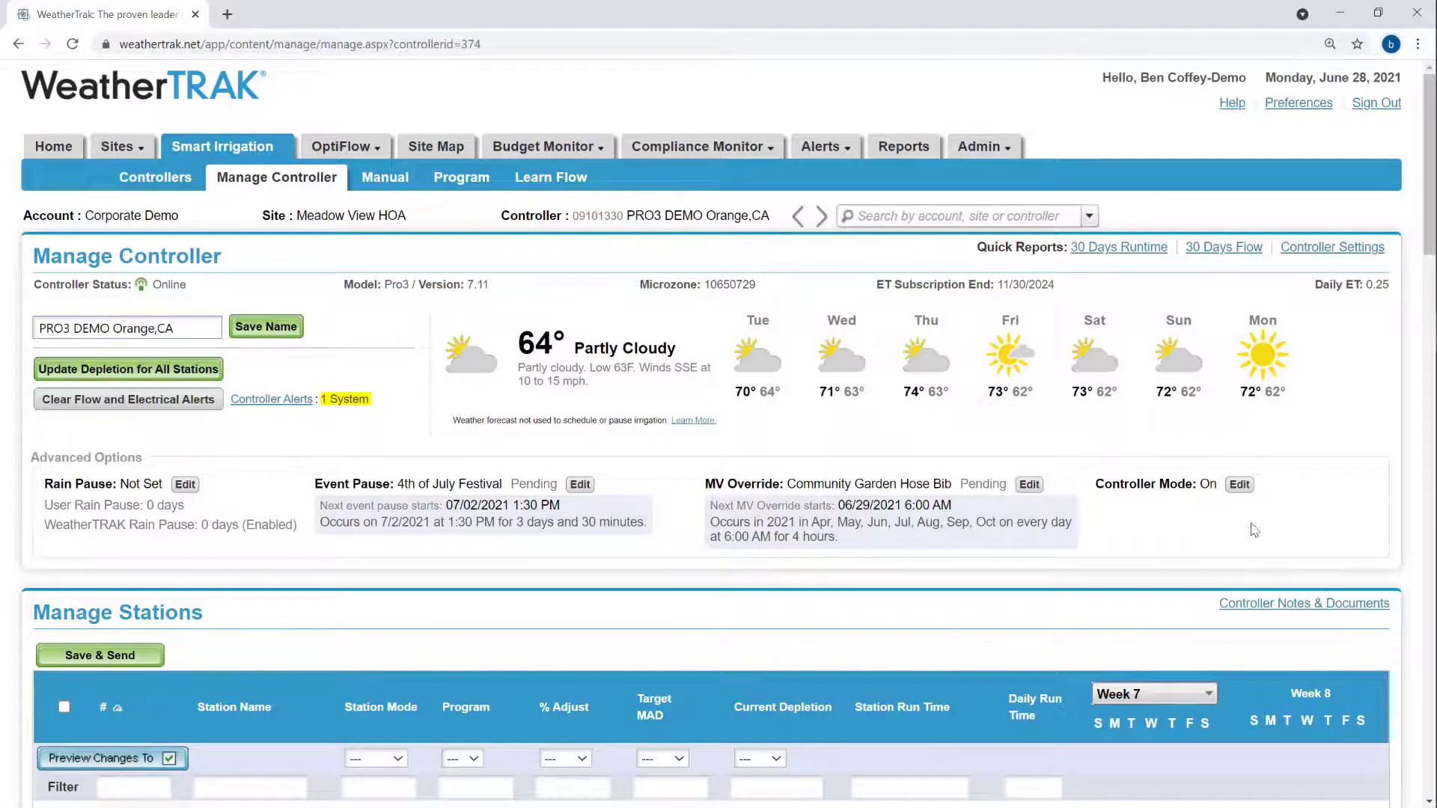
pyautogui.click(1240, 485)
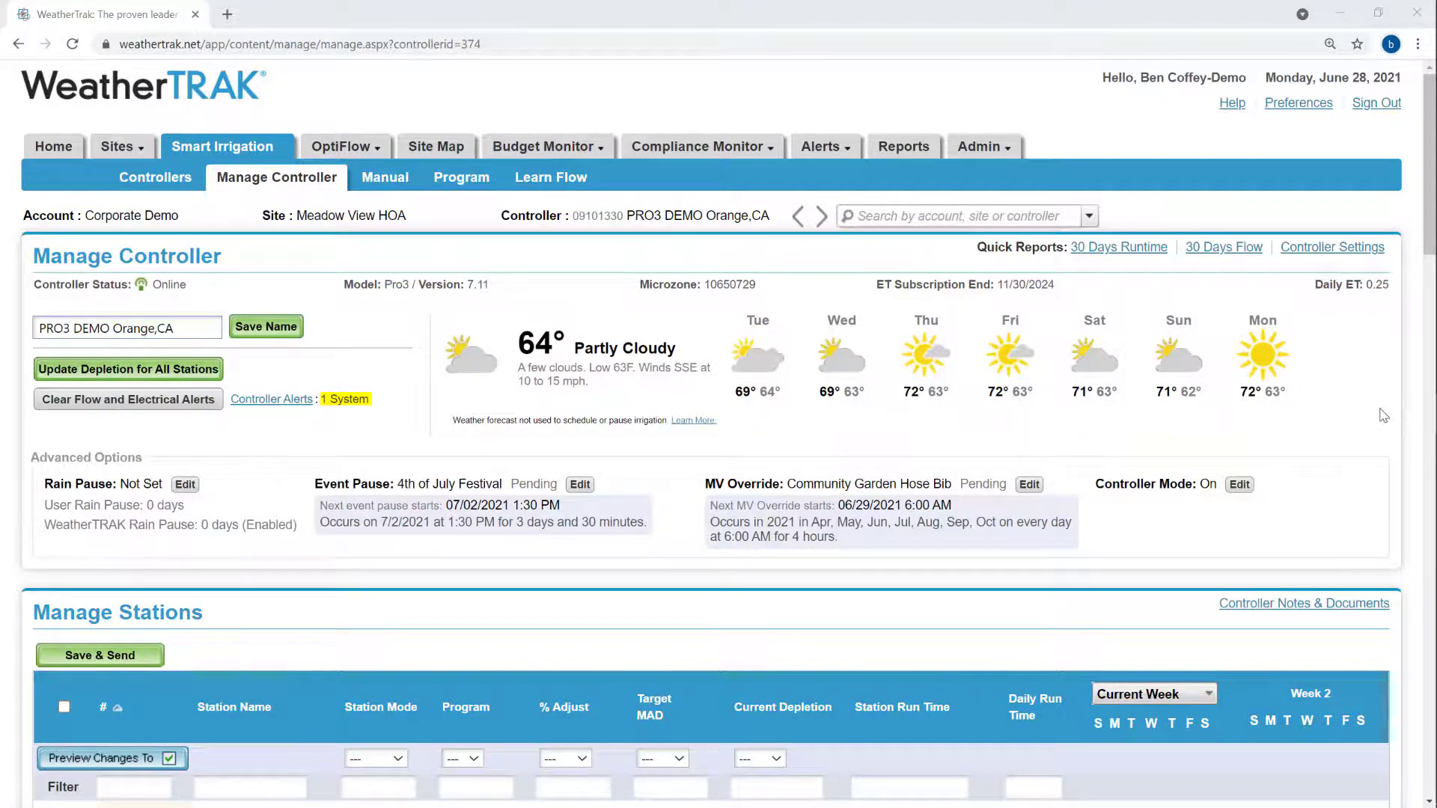
# Add the note "Made a Manage Page Training Recording" to the controller's notes.
pyautogui.scroll(-8, 1383, 415)
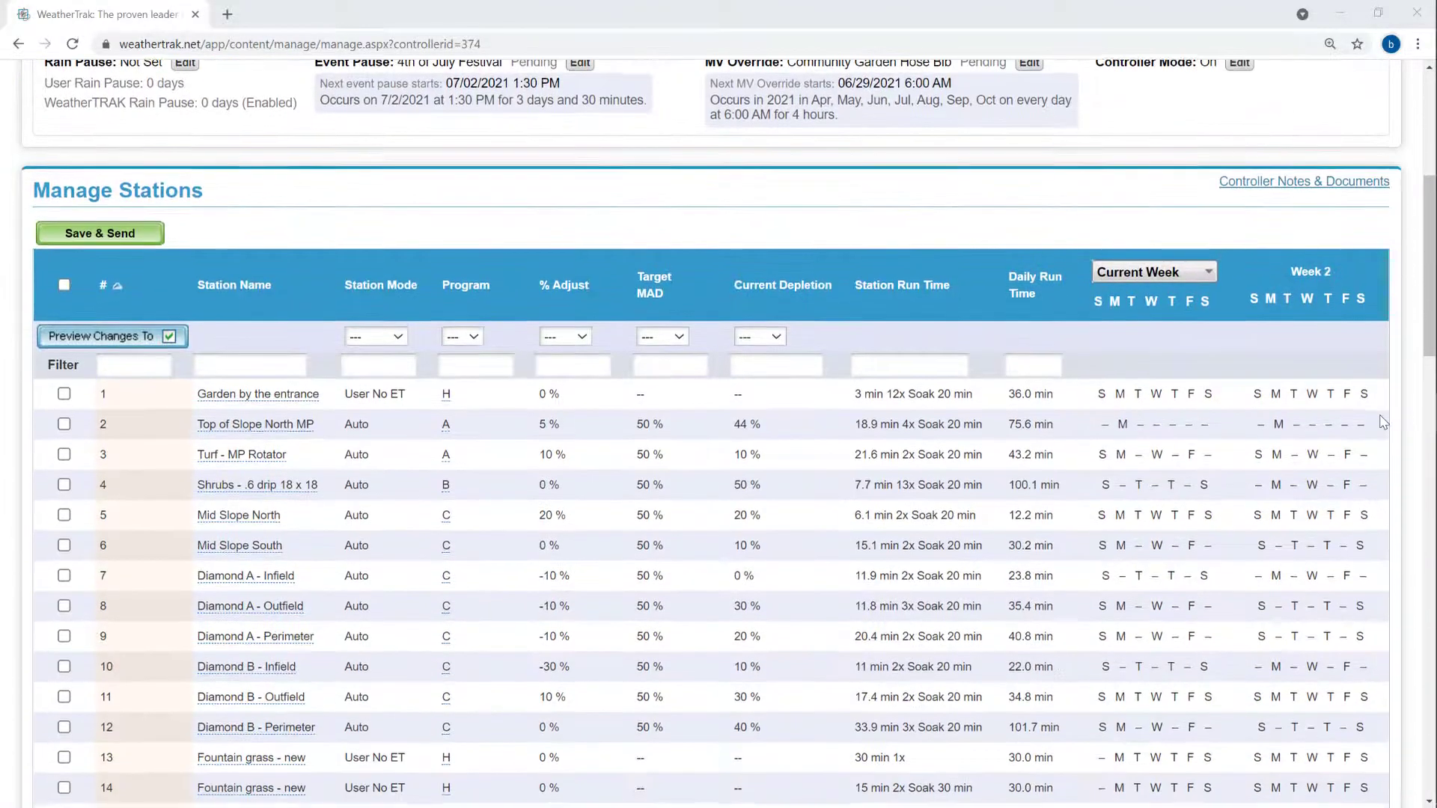
pyautogui.scroll(-3, 1383, 423)
pyautogui.scroll(-8, 1383, 425)
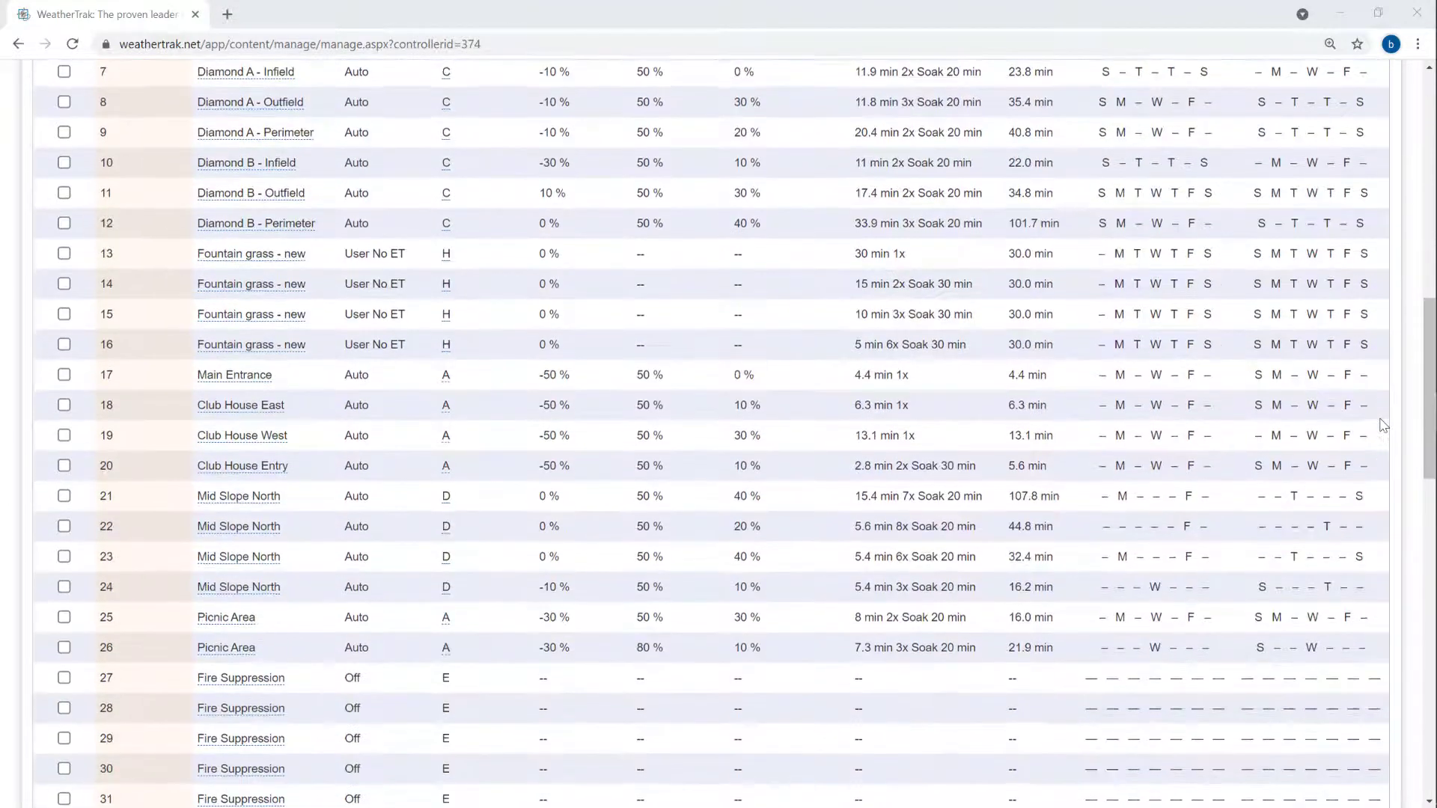
pyautogui.scroll(-7, 1381, 429)
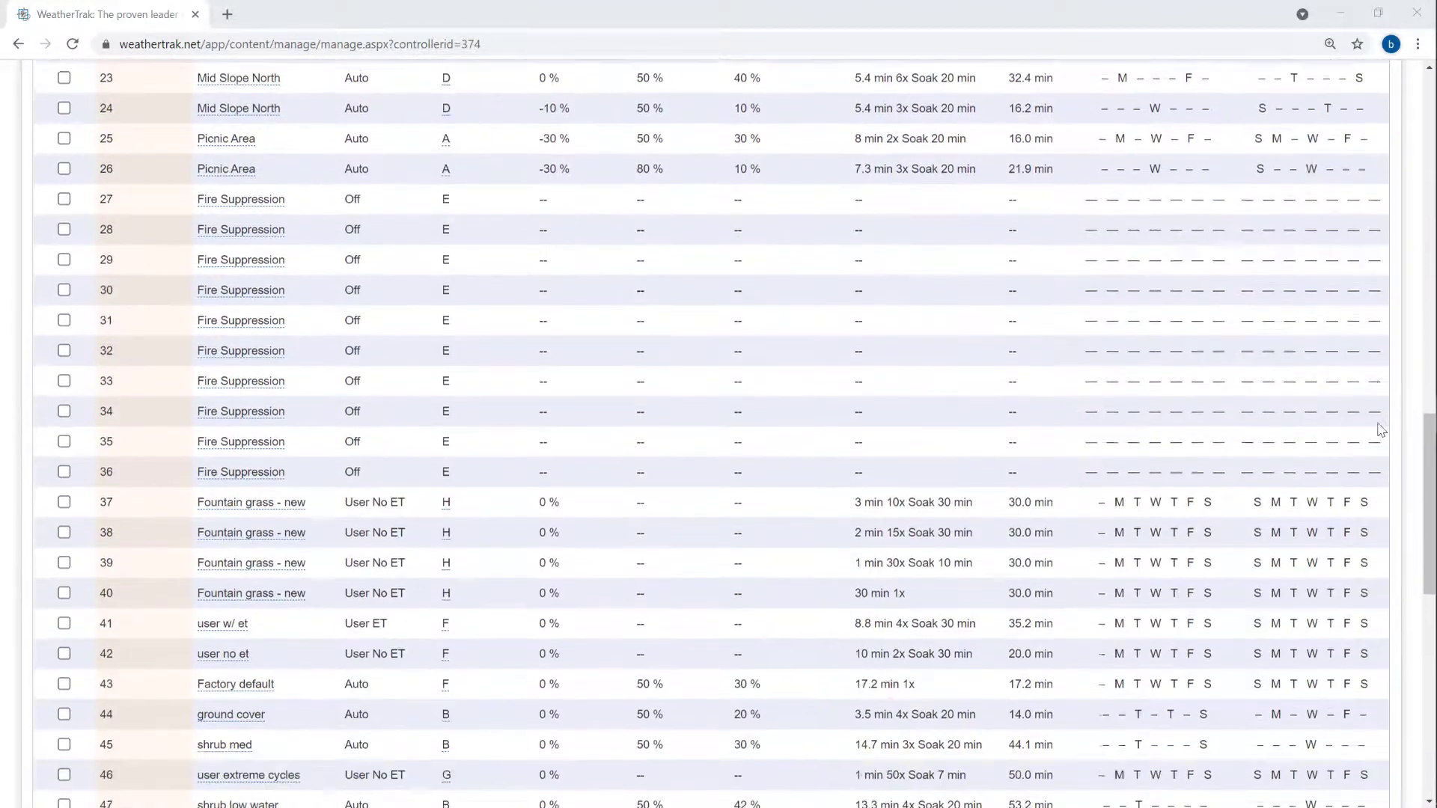
pyautogui.scroll(-5, 1381, 429)
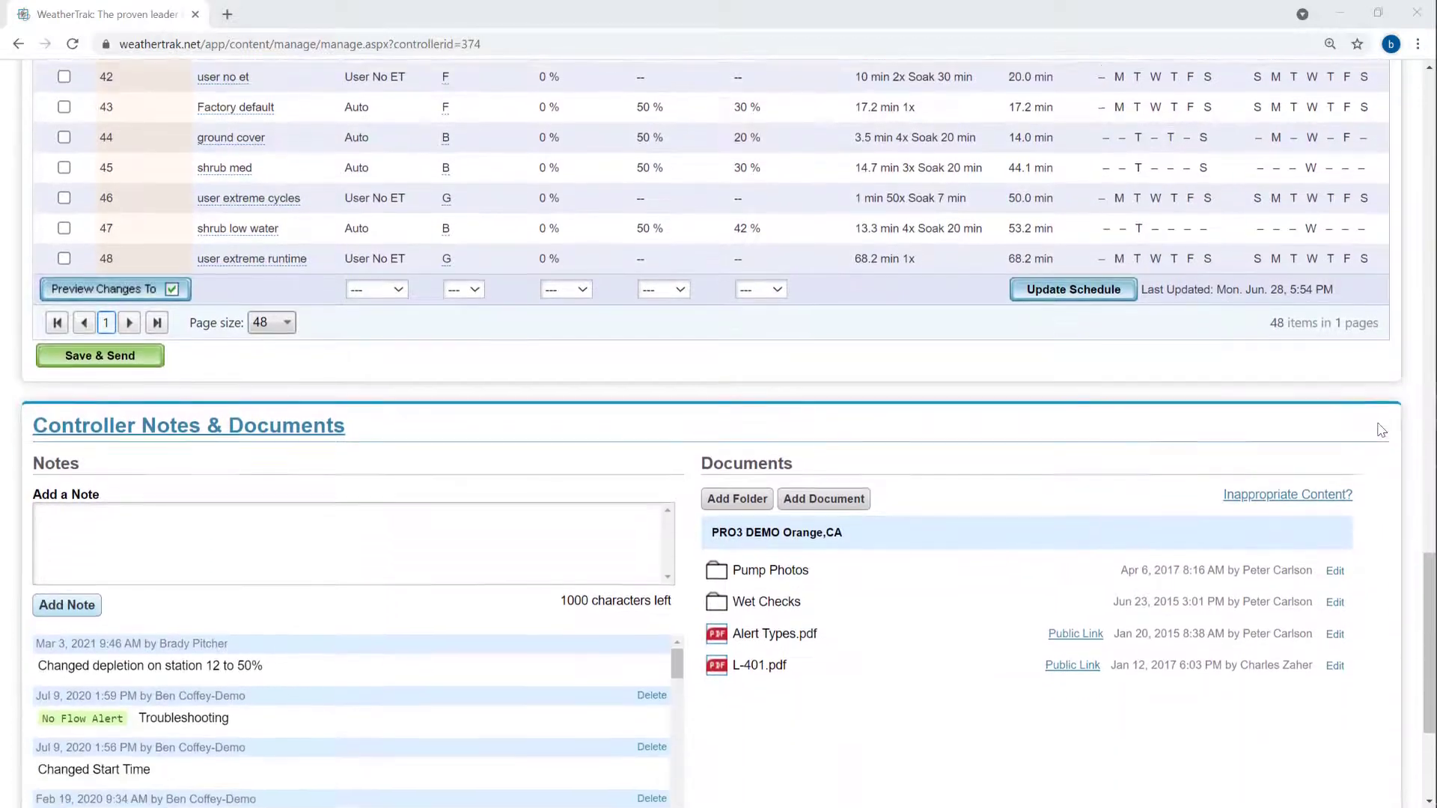
pyautogui.scroll(-1, 1382, 431)
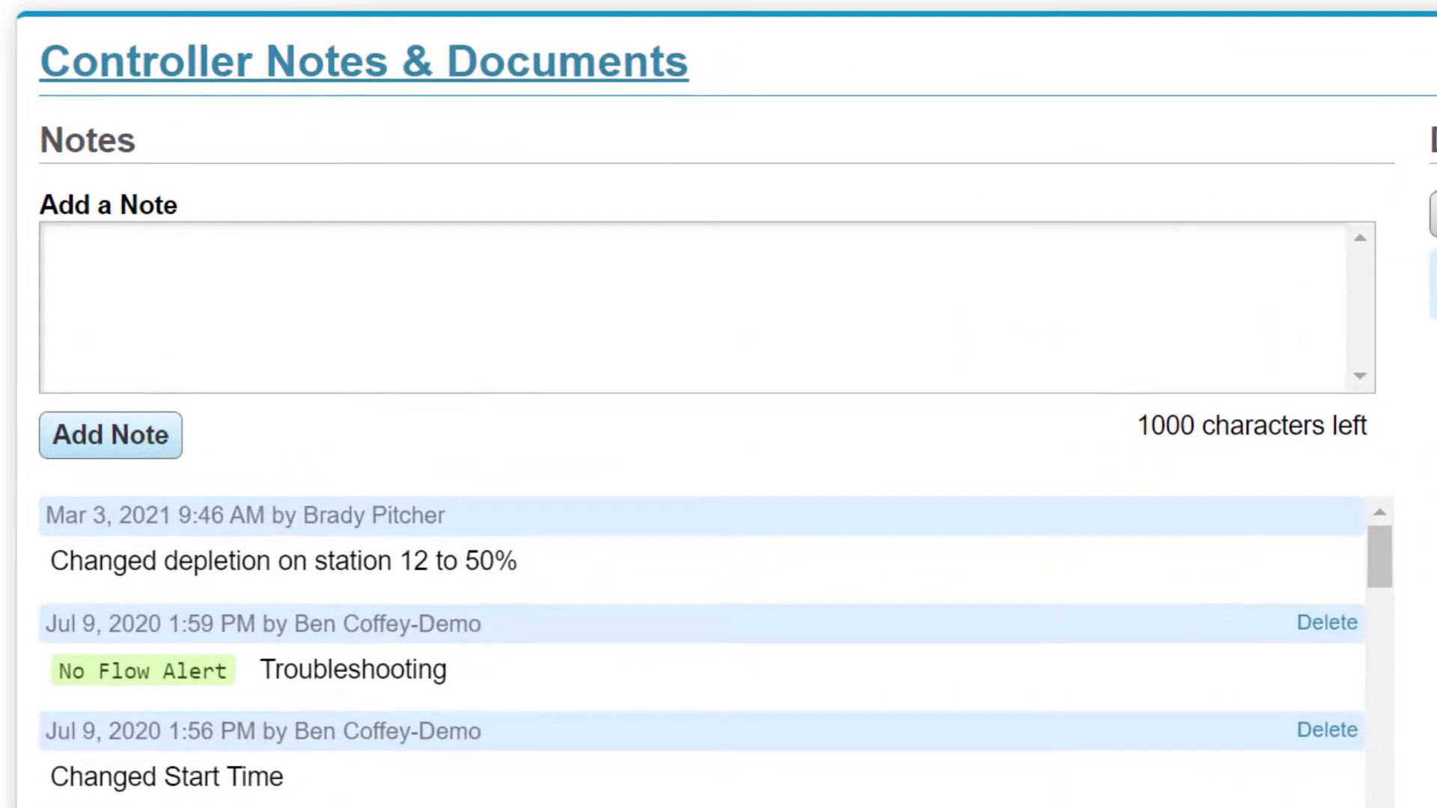
pyautogui.click(101, 251)
pyautogui.write('Made a ')
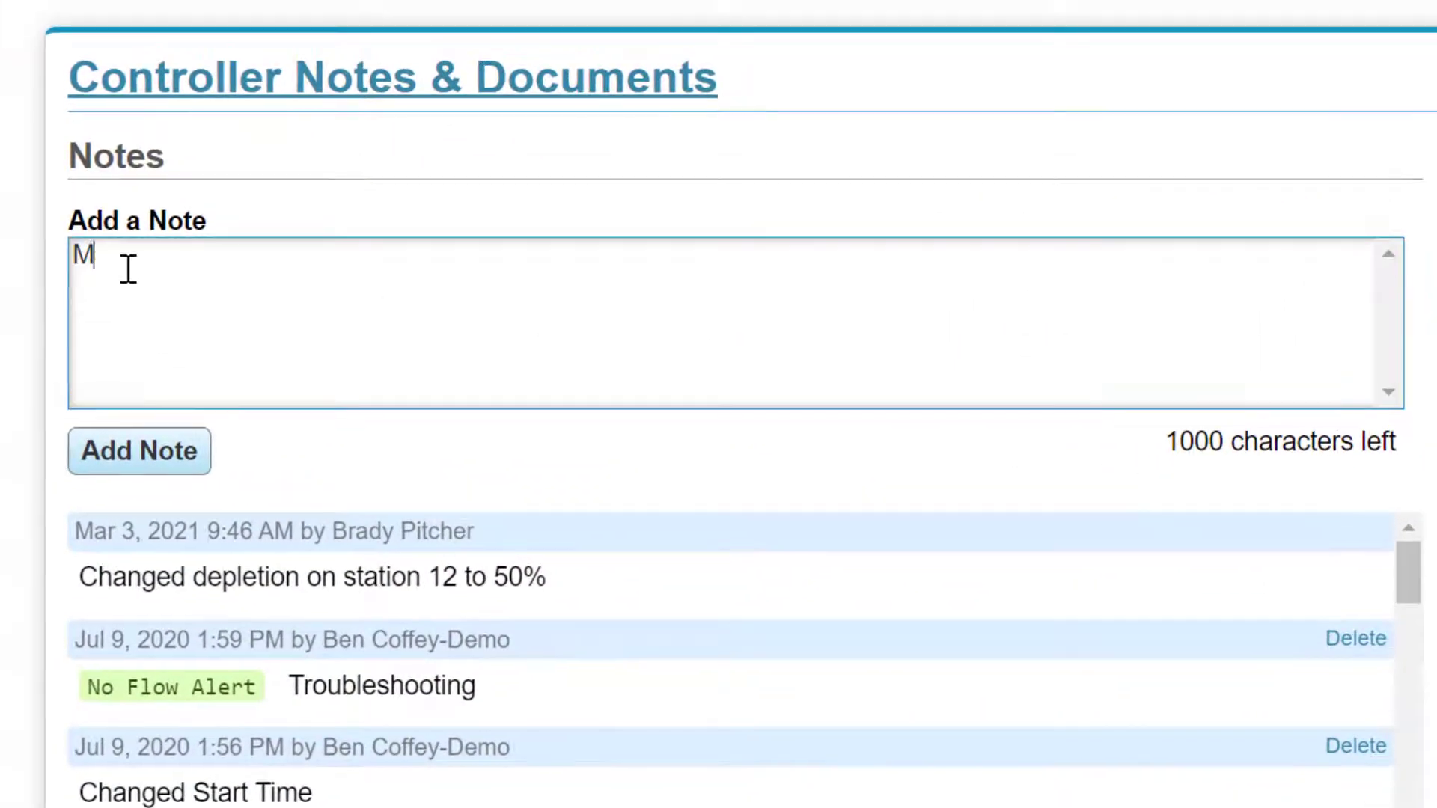
pyautogui.write('Manage Page ')
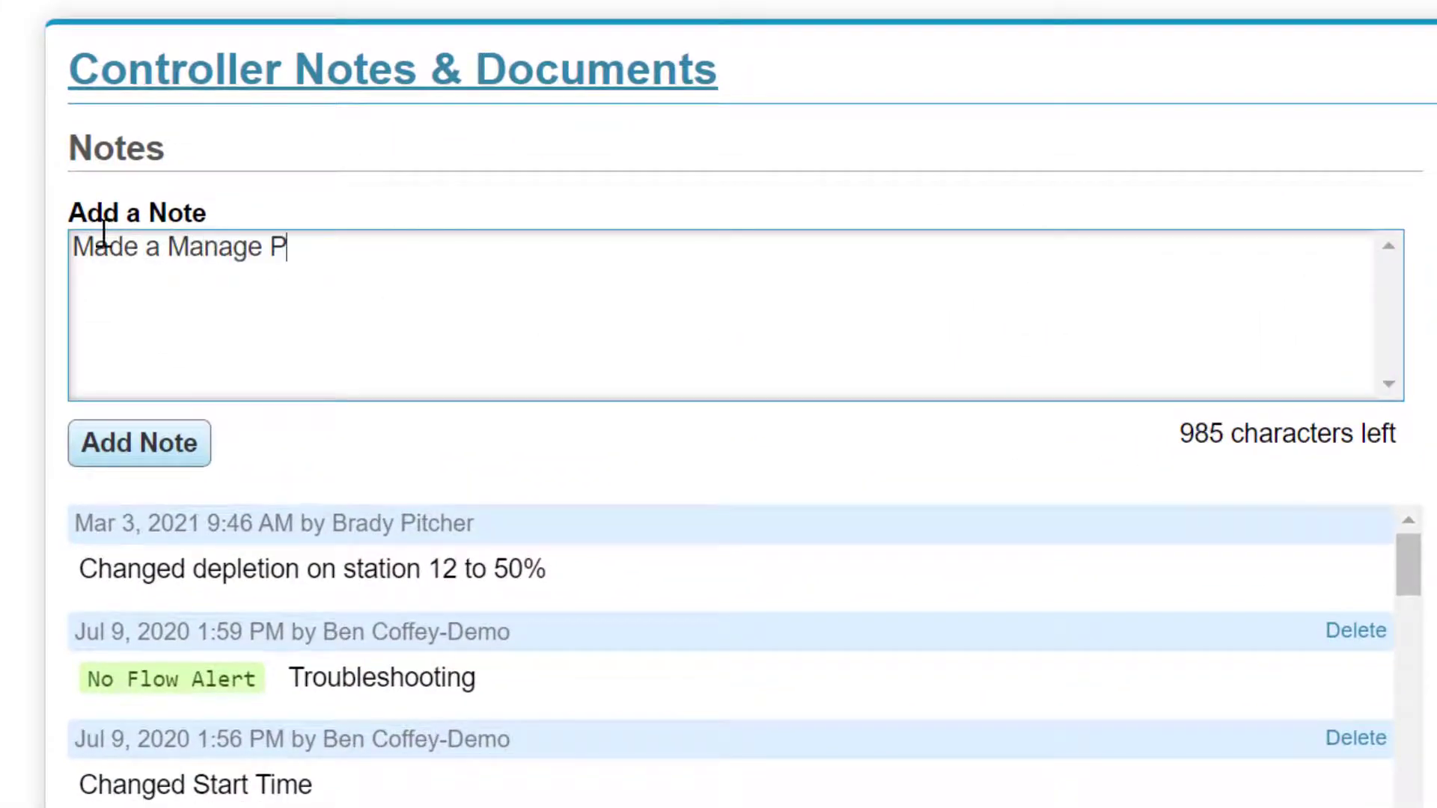
pyautogui.write('Training Re')
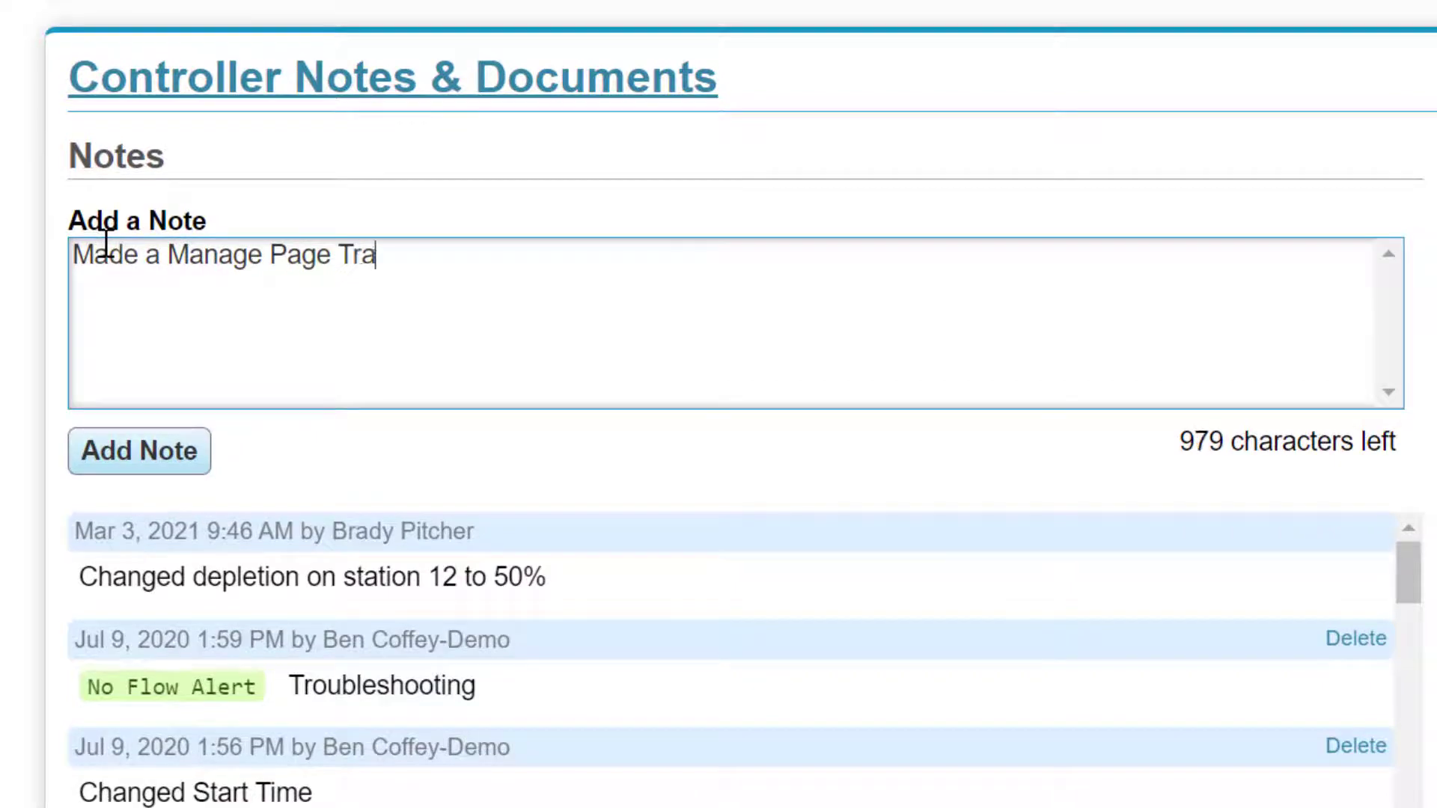
pyautogui.write('cording')
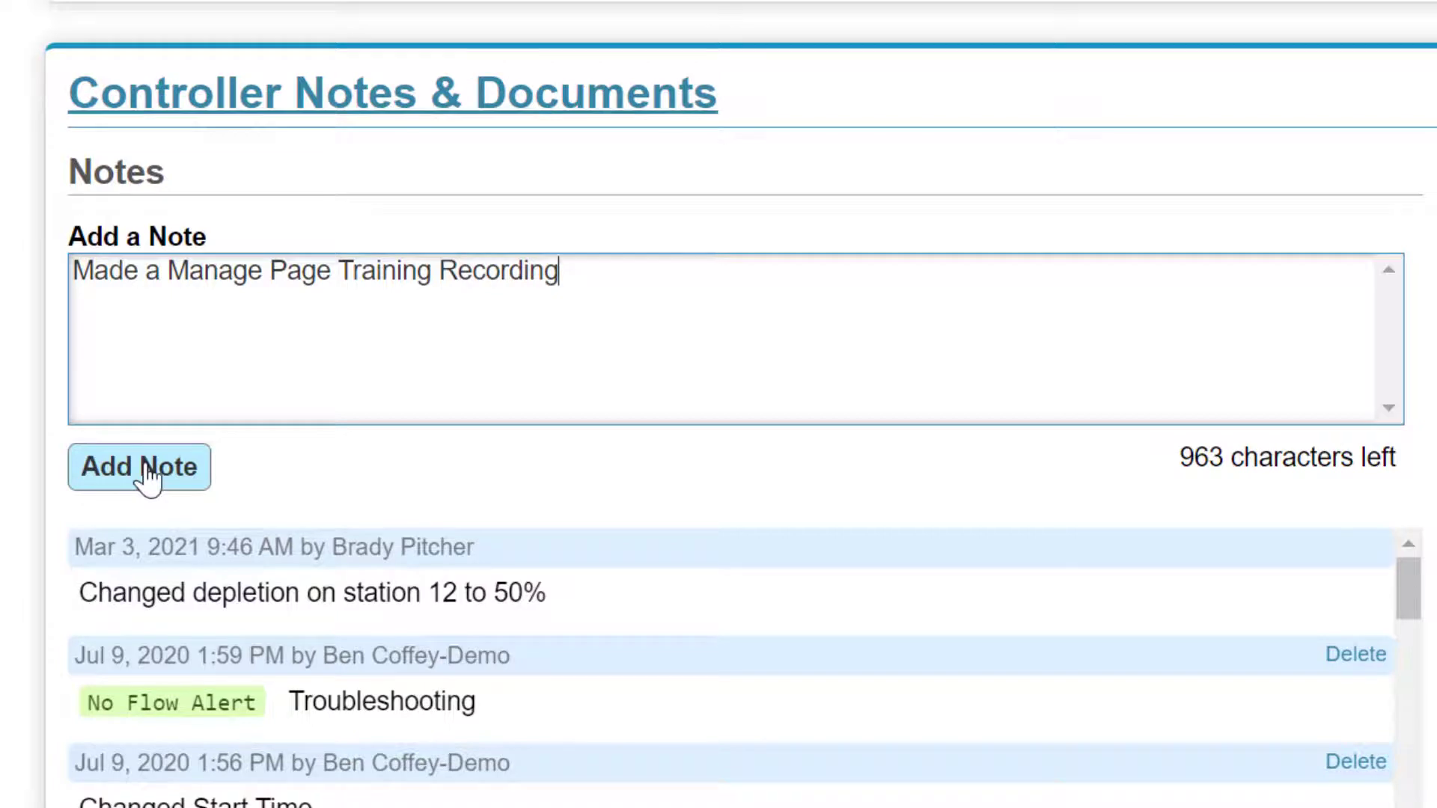
pyautogui.click(148, 475)
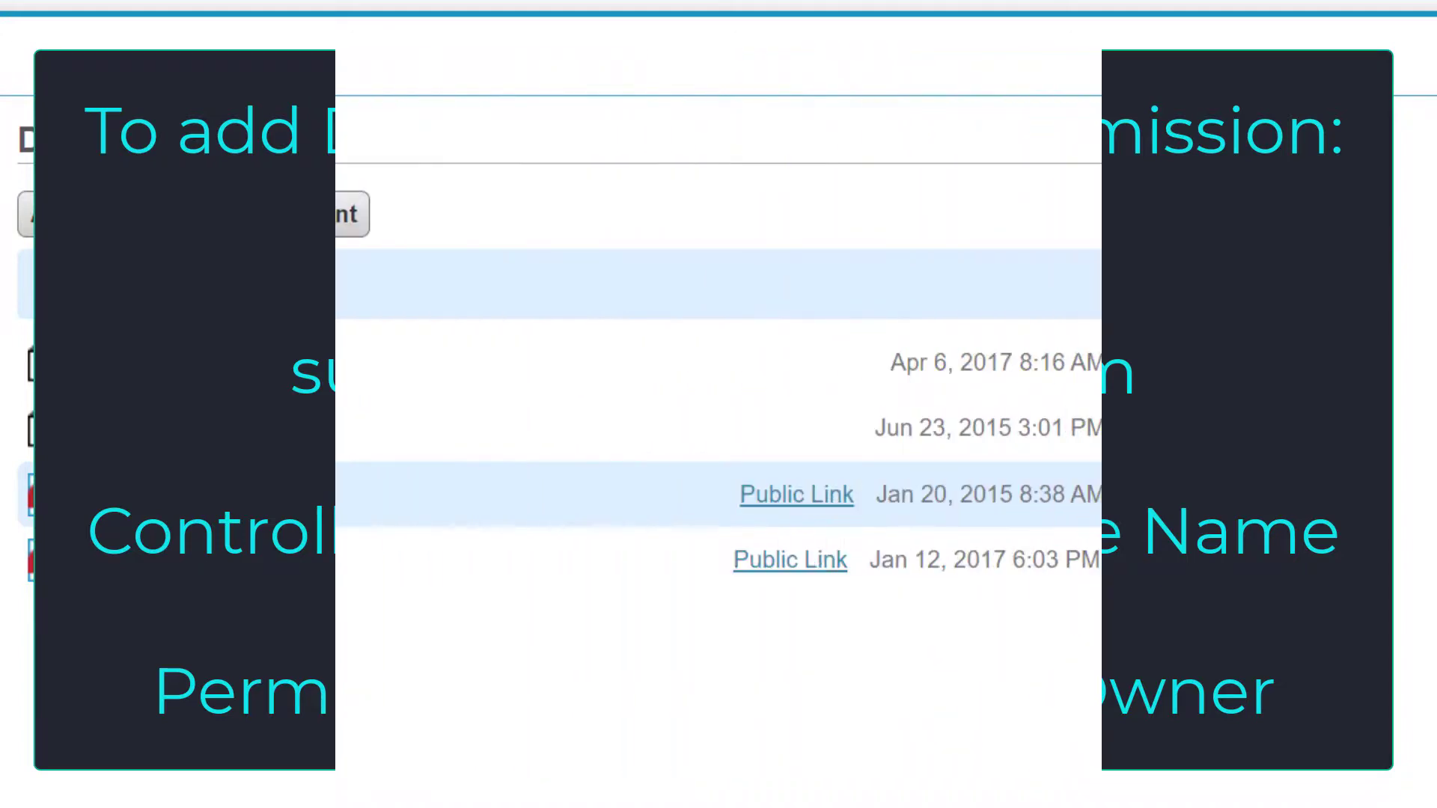
# Download Alert Types.pdf from the controller's documents, dismiss the download notice and return to the controller overview.
pyautogui.click(249, 470)
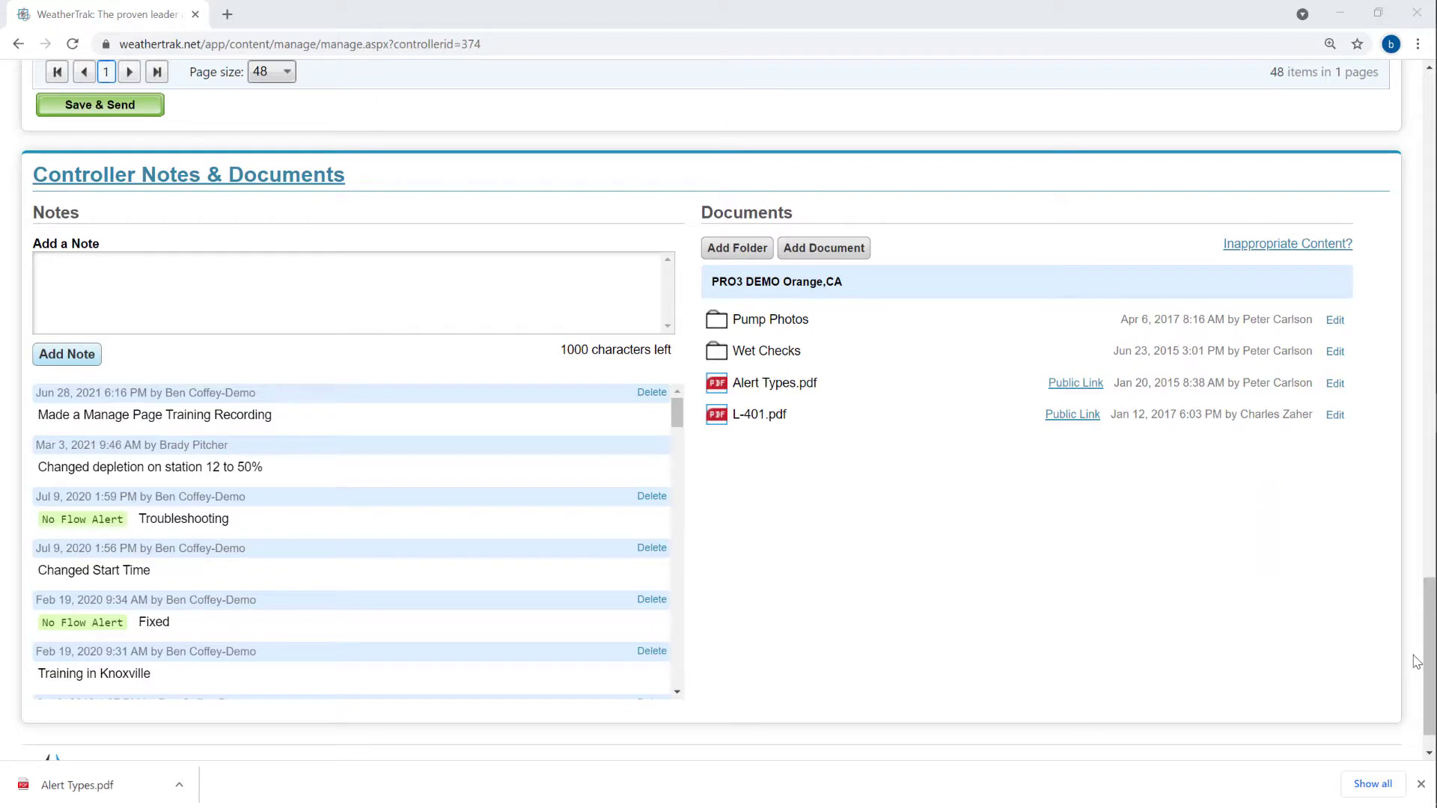
pyautogui.click(1421, 784)
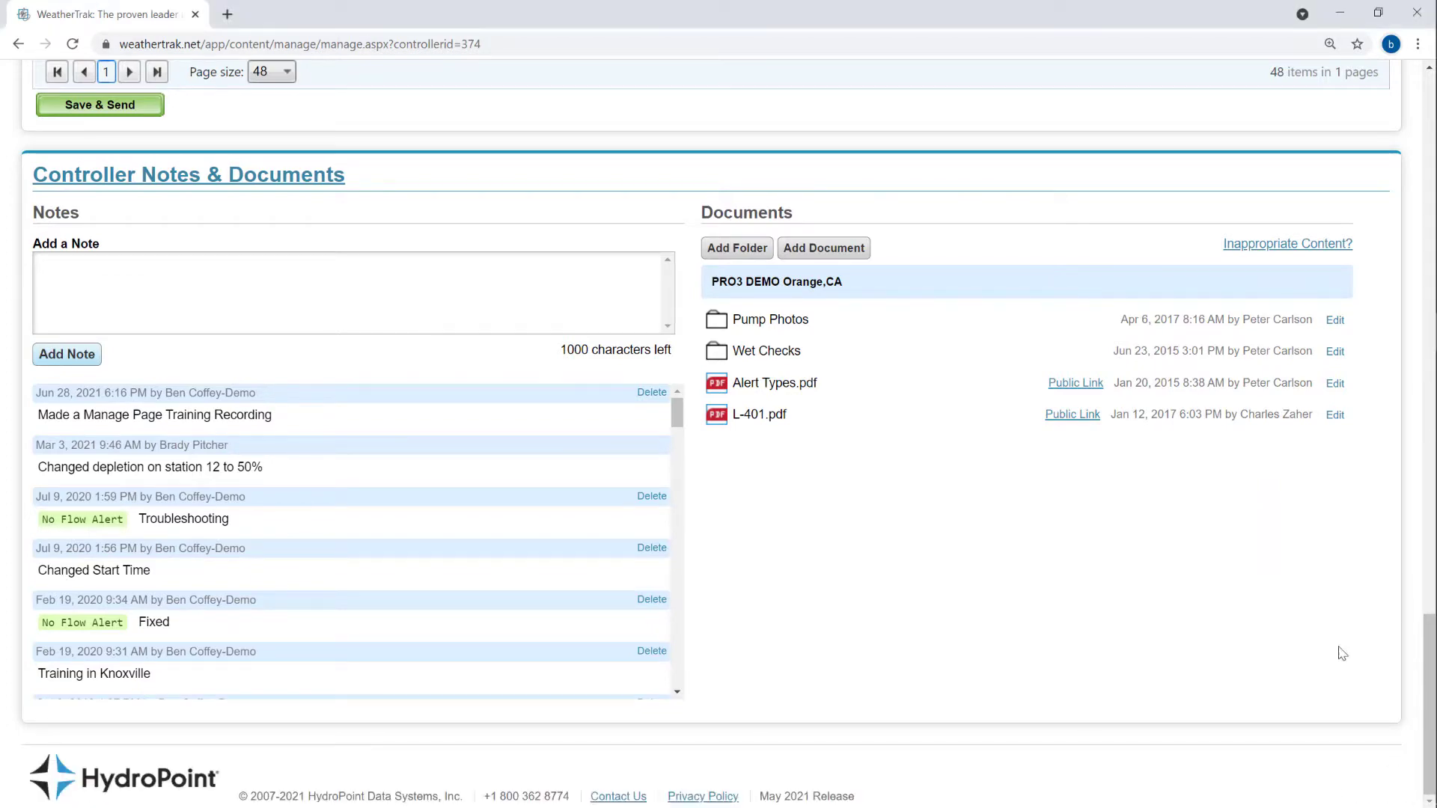
pyautogui.scroll(7, 1342, 654)
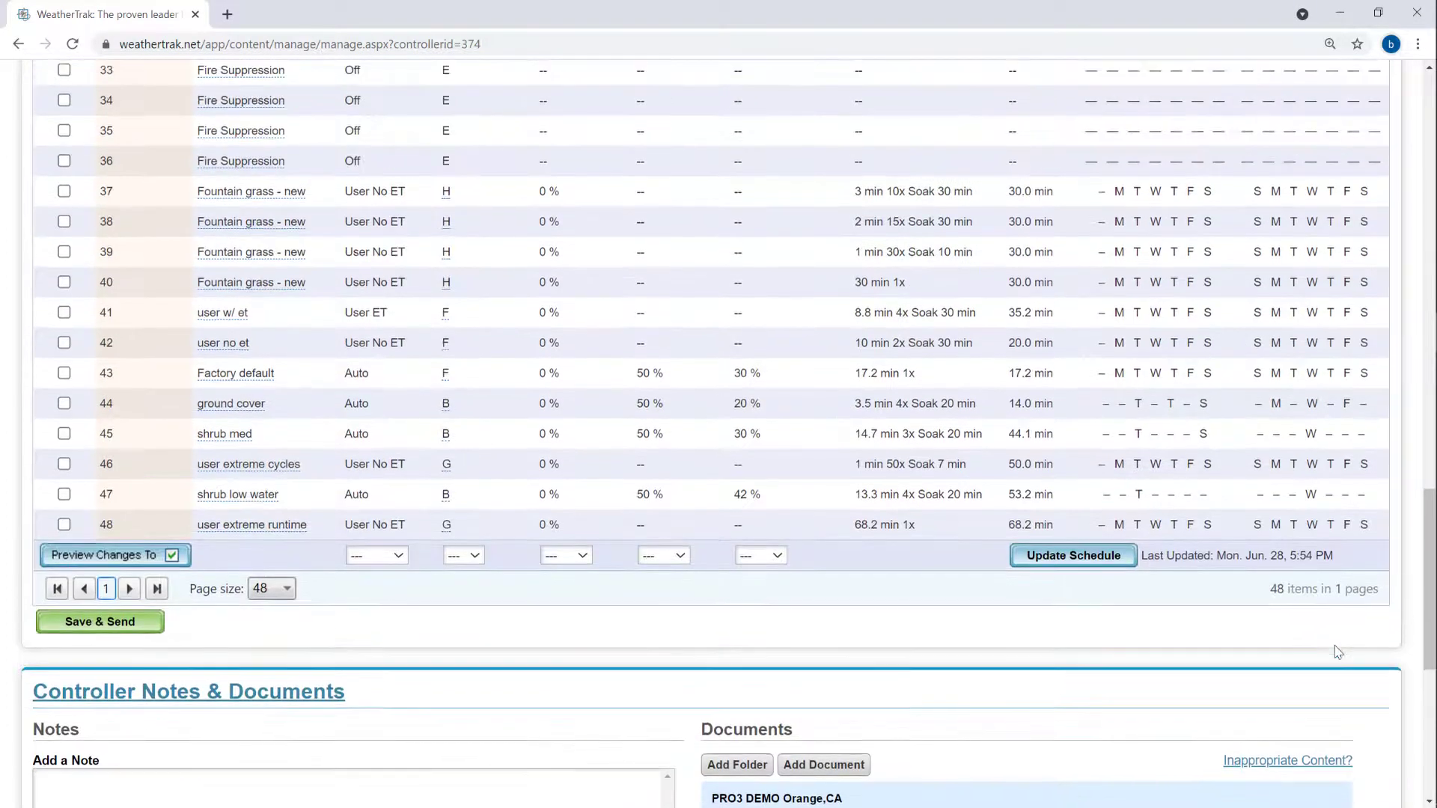
pyautogui.scroll(20, 1339, 652)
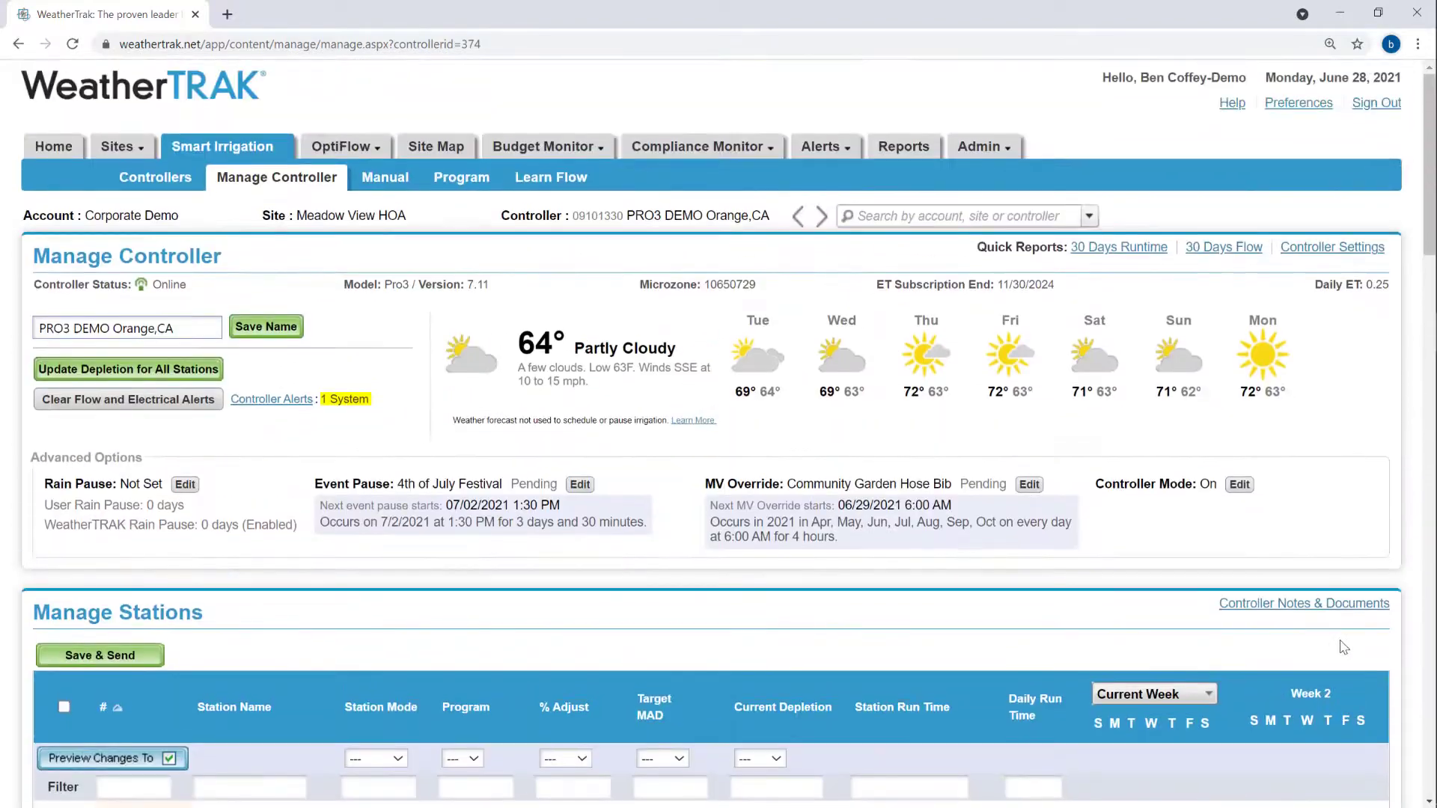